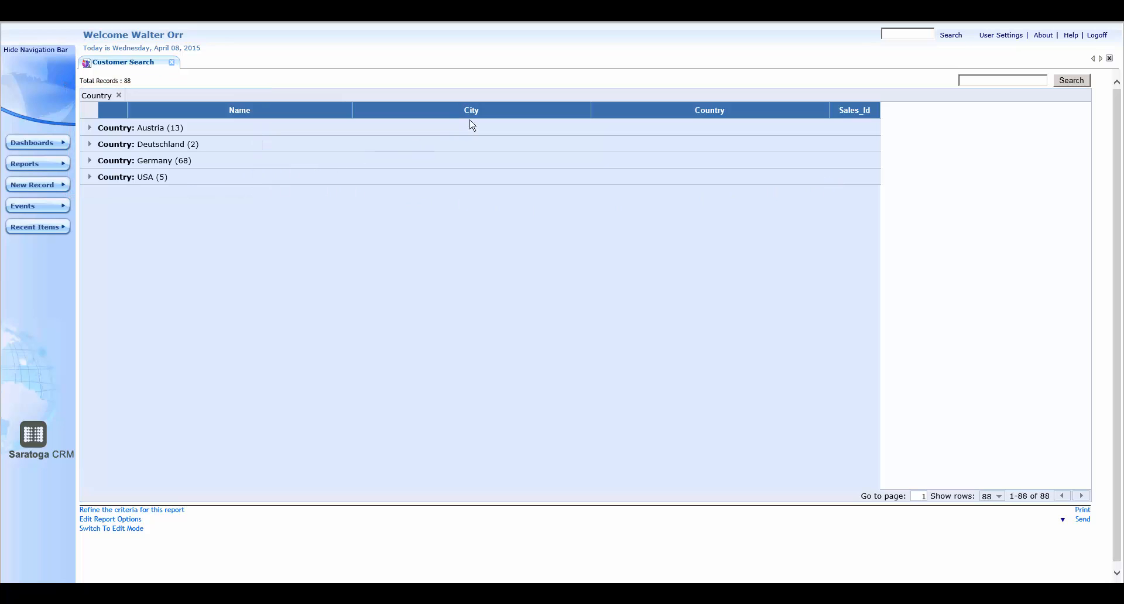
Group the customer list by City beneath the existing Country grouping and expand the USA group
left_click(89, 177)
left_click(90, 178)
left_click_drag(464, 107, 444, 94)
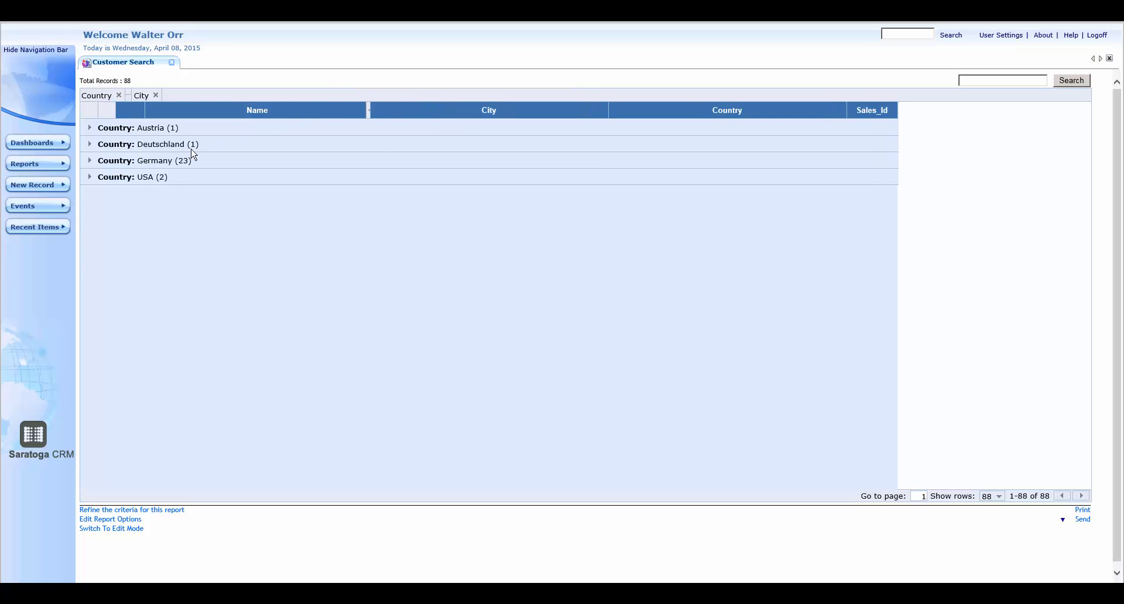
left_click(90, 177)
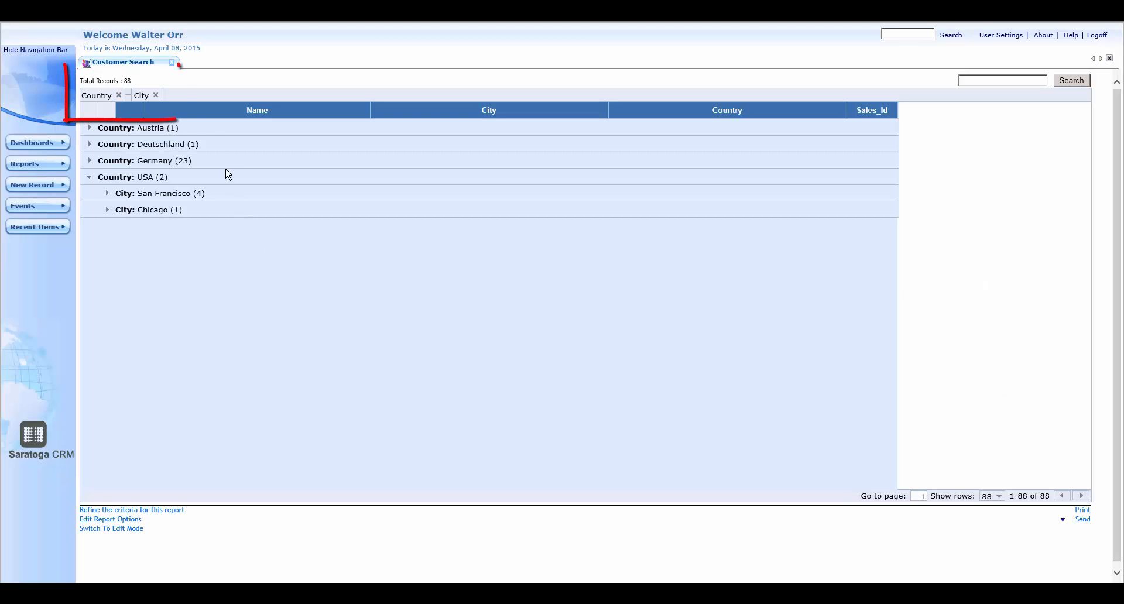
Remove the City and Country groupings from the customer list
left_click(155, 95)
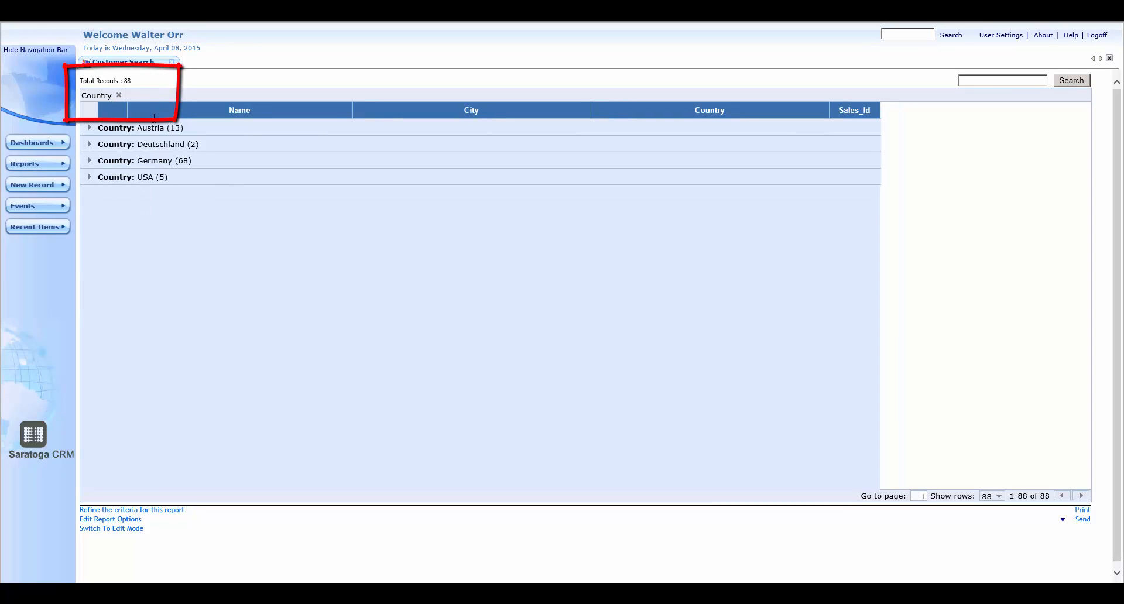
left_click(119, 96)
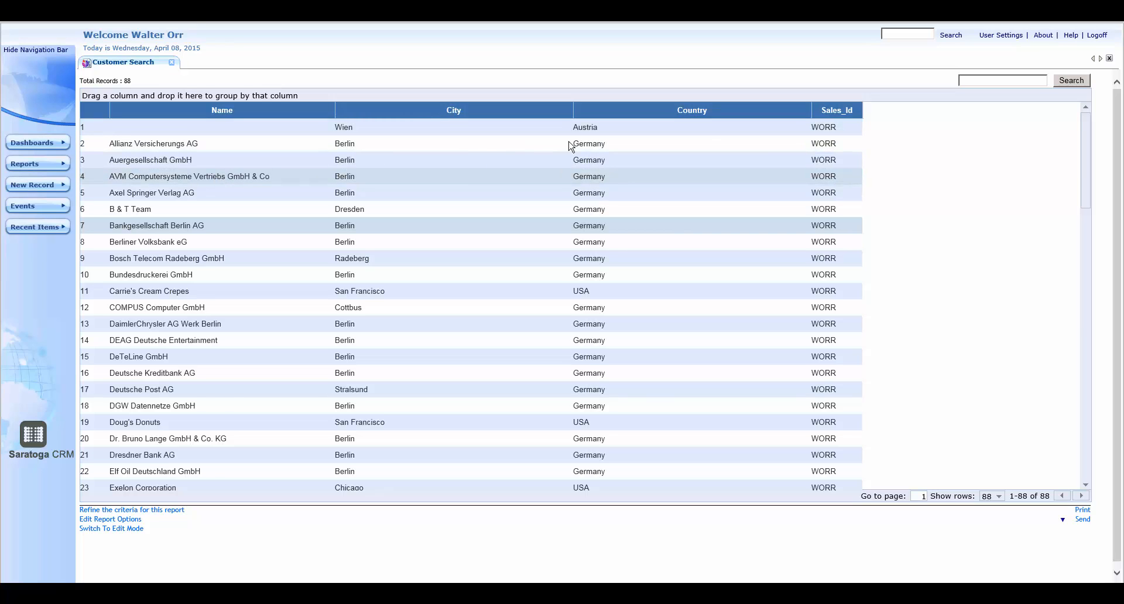
Search the customer report results for Berlin
left_click(1006, 80)
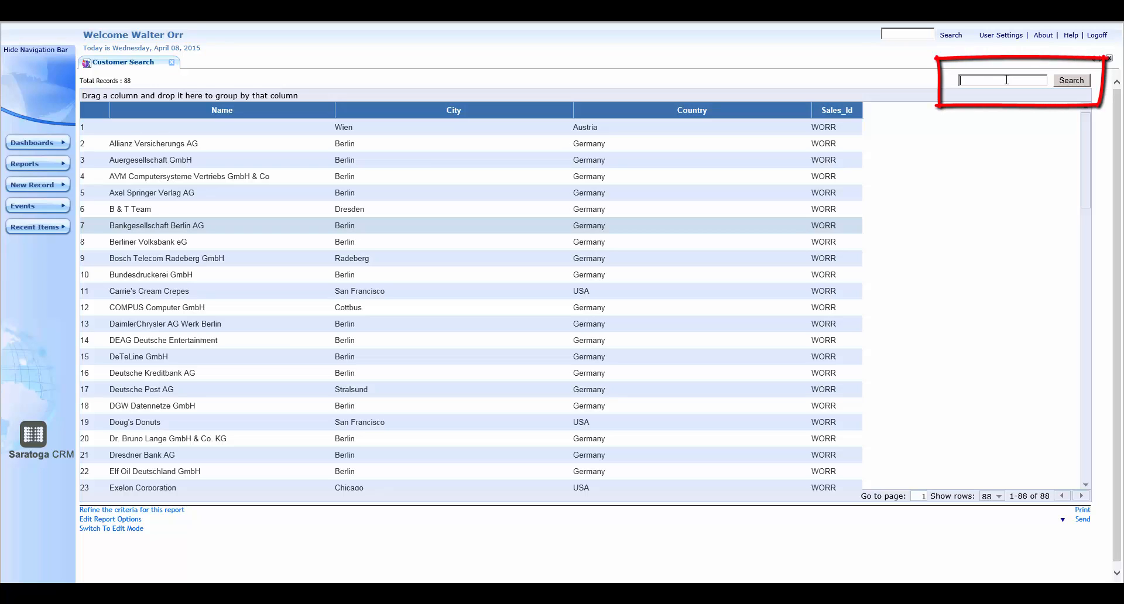
type("Berlin")
left_click(1067, 82)
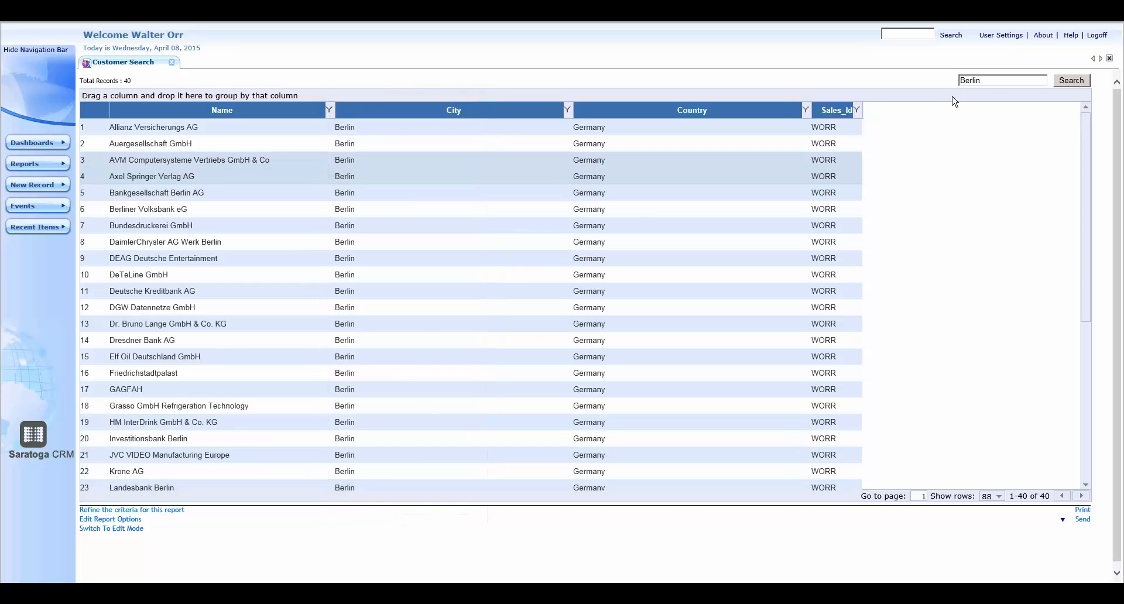
Clear the search term and rerun the search to list all customers again
double_click(968, 80)
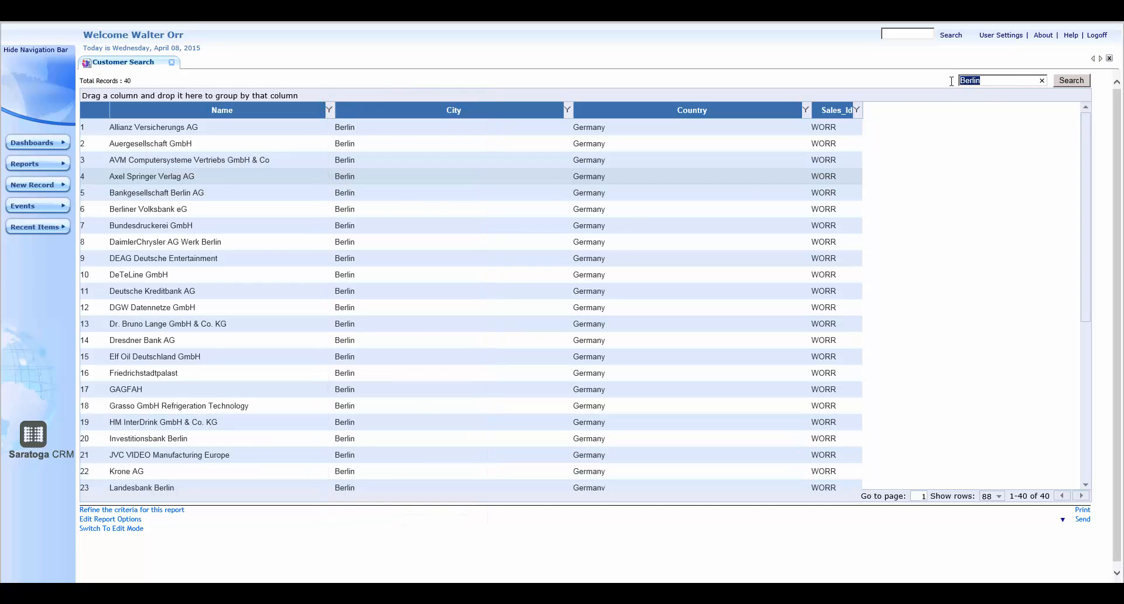
key("BackSpace")
left_click(1075, 82)
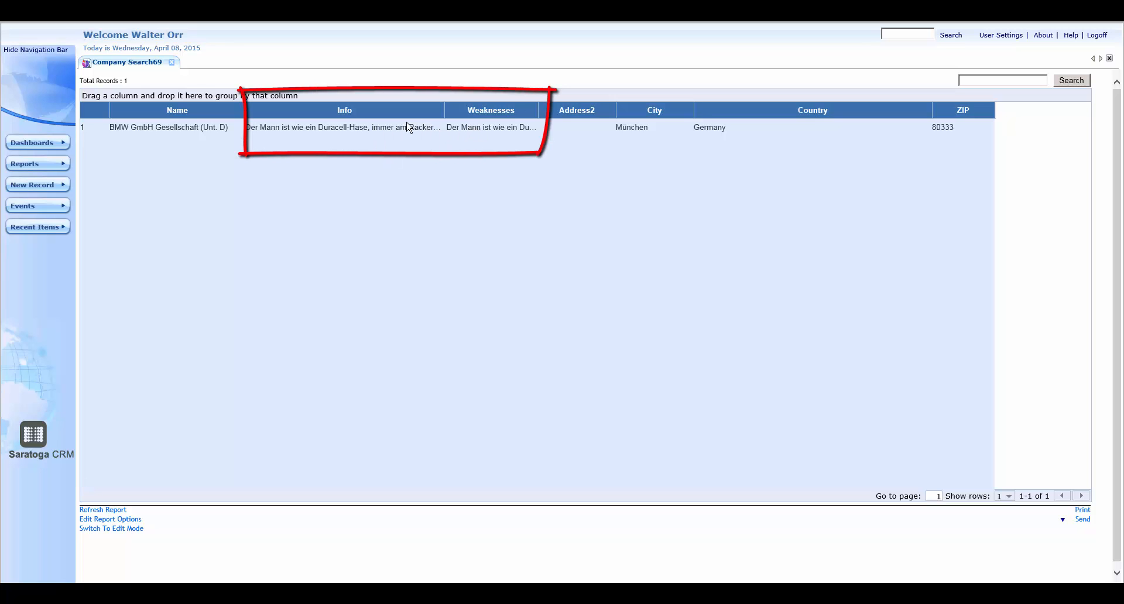
View the full Info and Weaknesses texts of the BMW GmbH record in the Company Search69 report
mouse_move(374, 127)
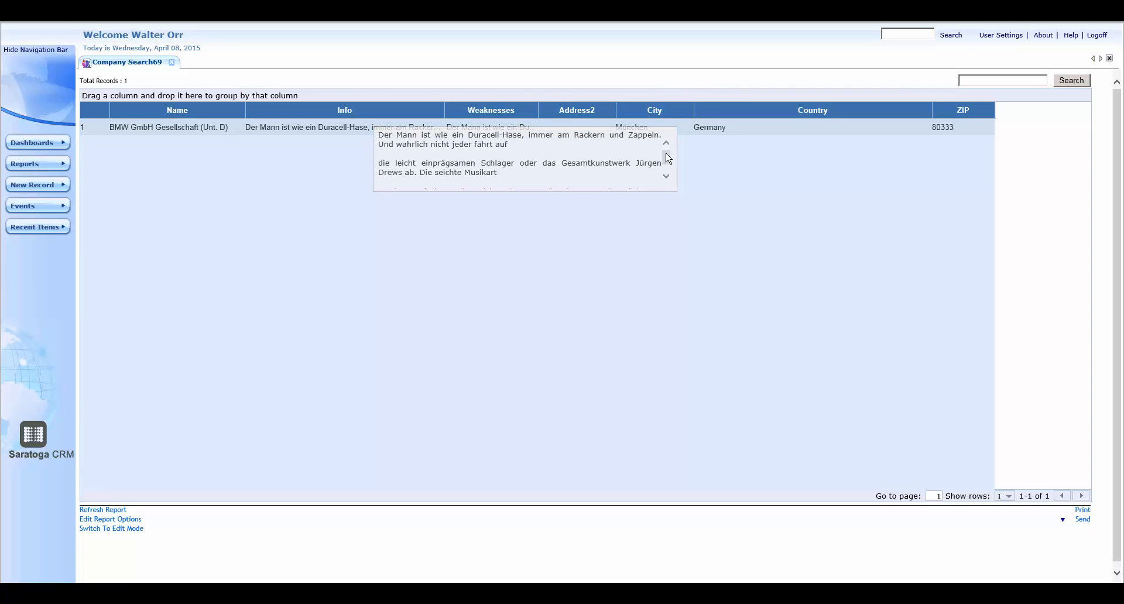
scroll(669, 159, "down", 2)
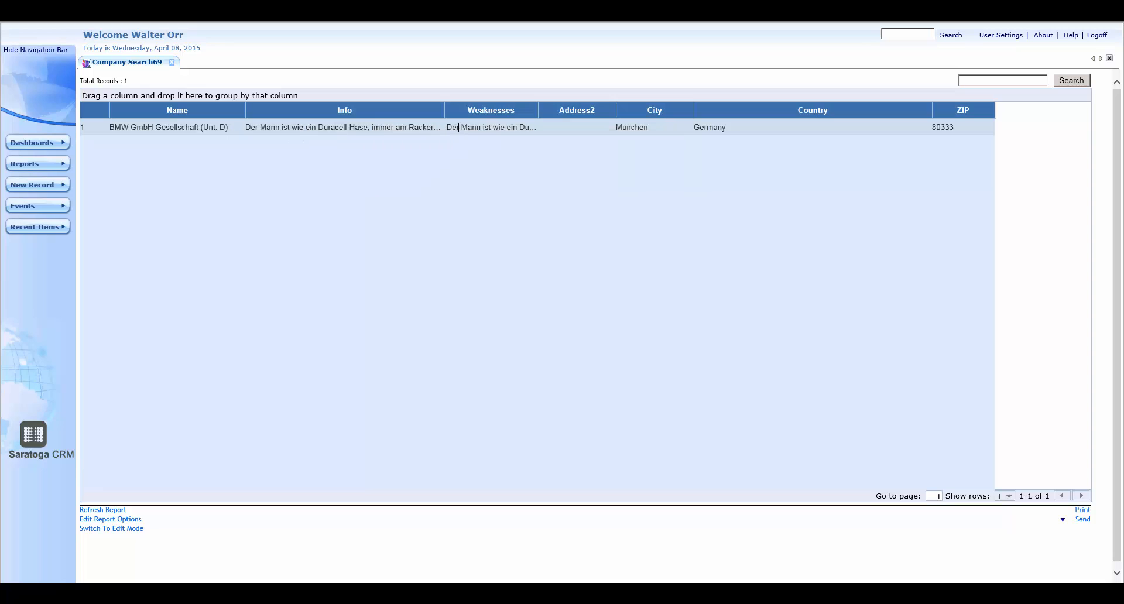
mouse_move(458, 128)
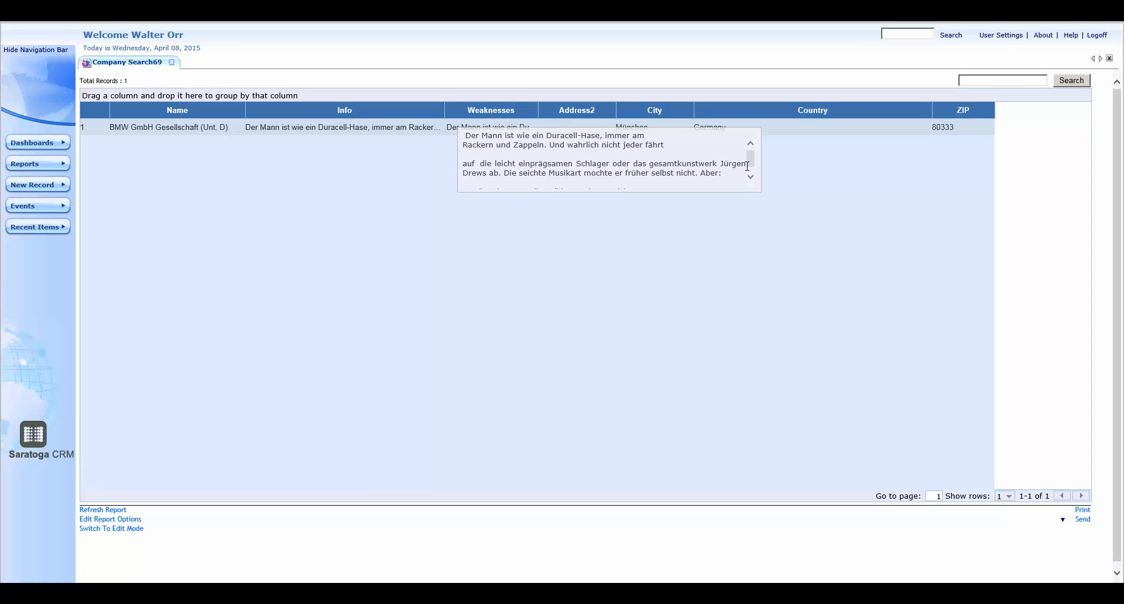
left_click(751, 177)
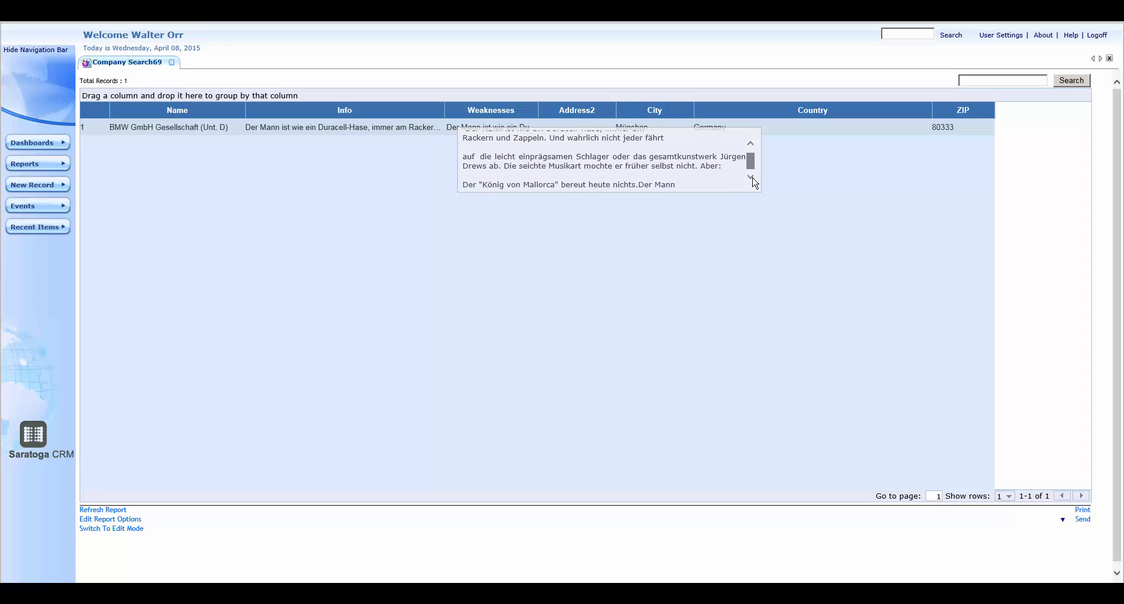
left_click(751, 143)
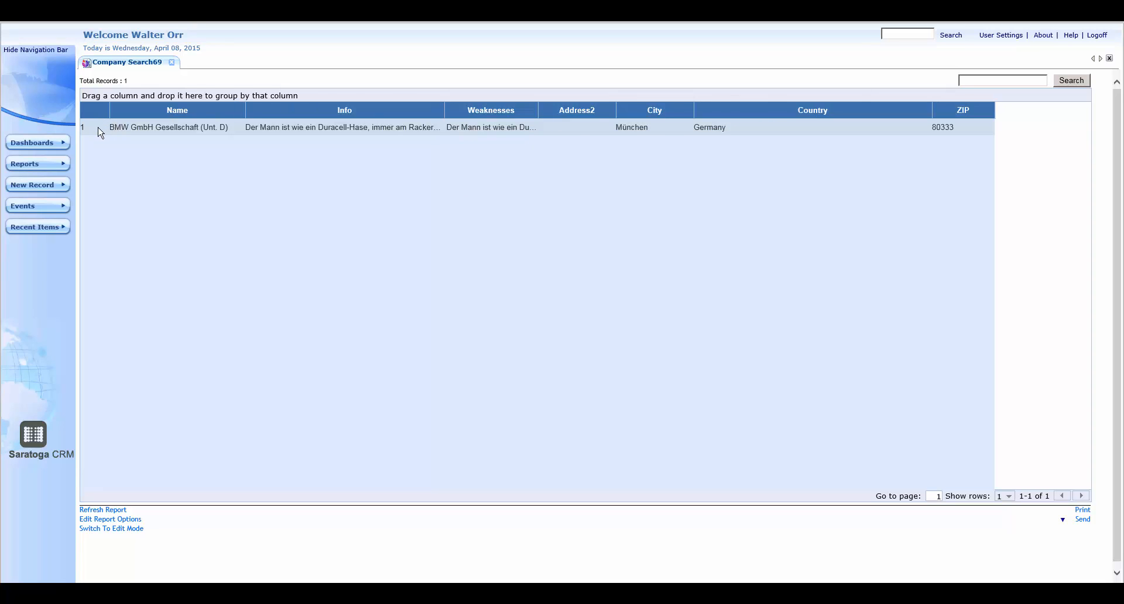
double_click(632, 126)
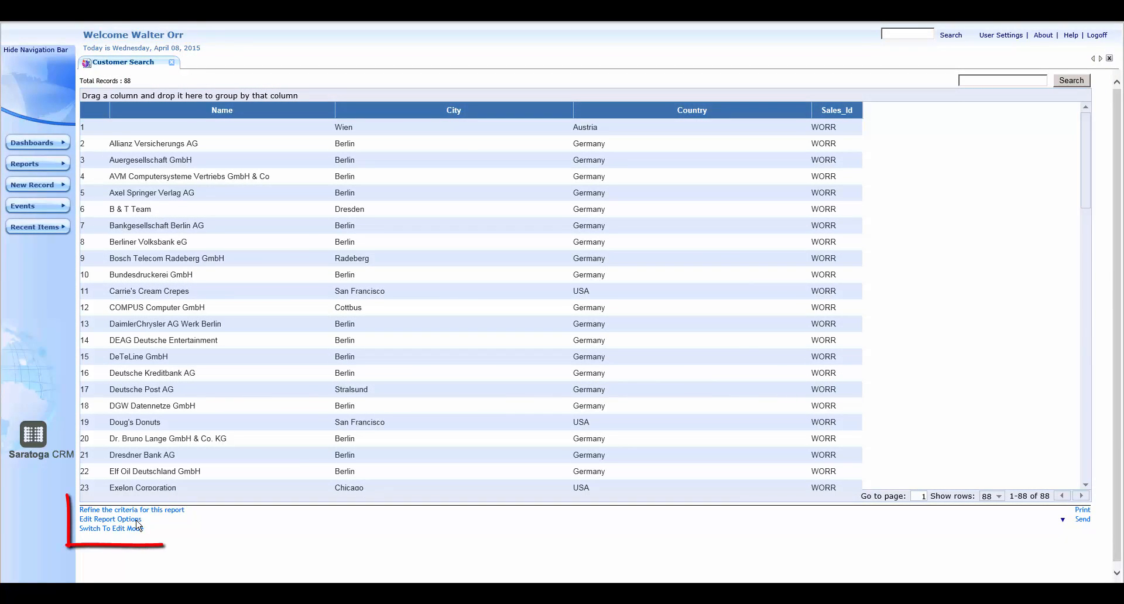
Set the Customer Search report's Row Size to 30 in its general settings and run the report
left_click(136, 520)
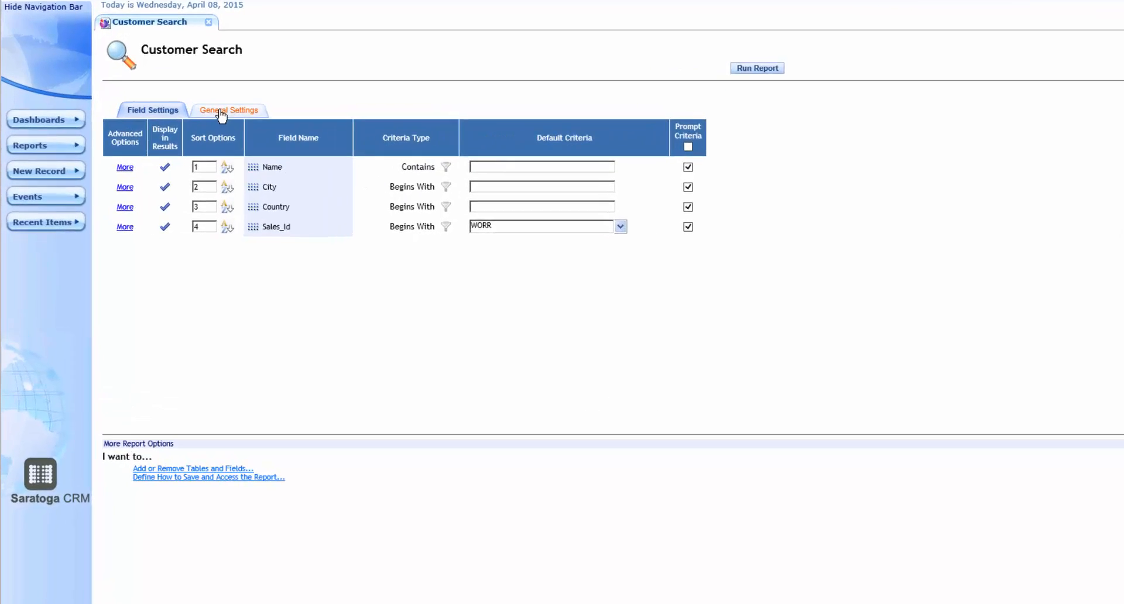
left_click(222, 111)
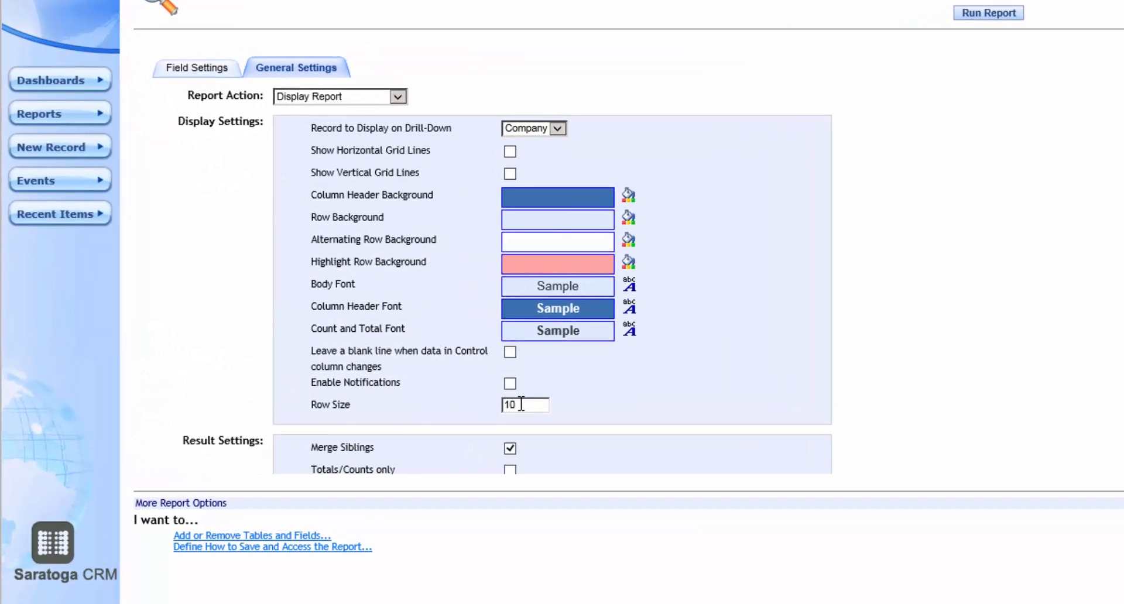
left_click_drag(521, 403, 494, 406)
type("30")
left_click(988, 14)
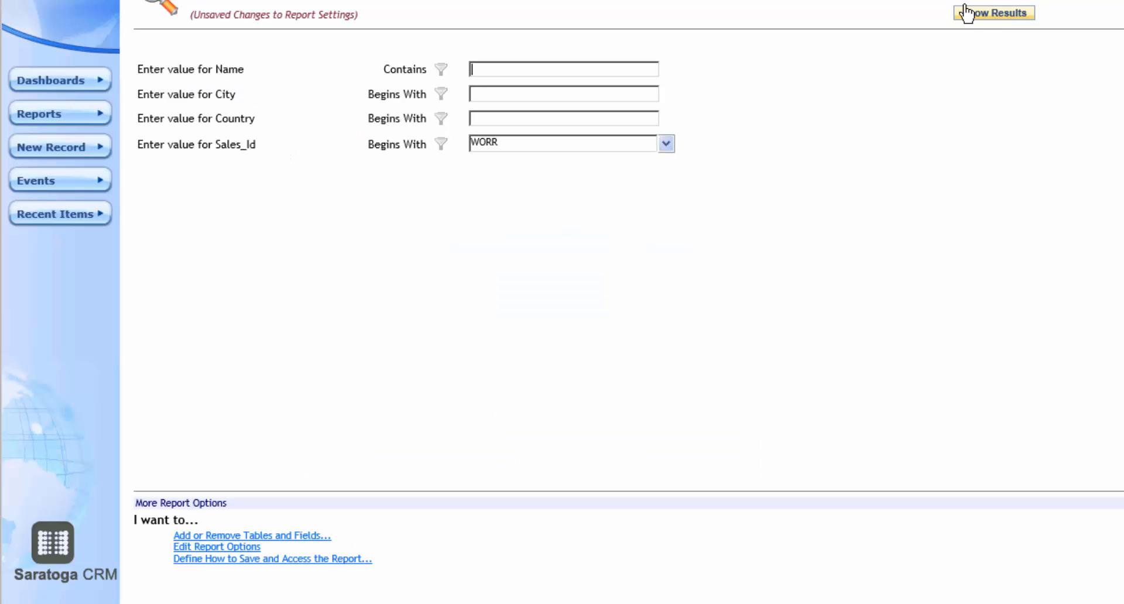
left_click(970, 15)
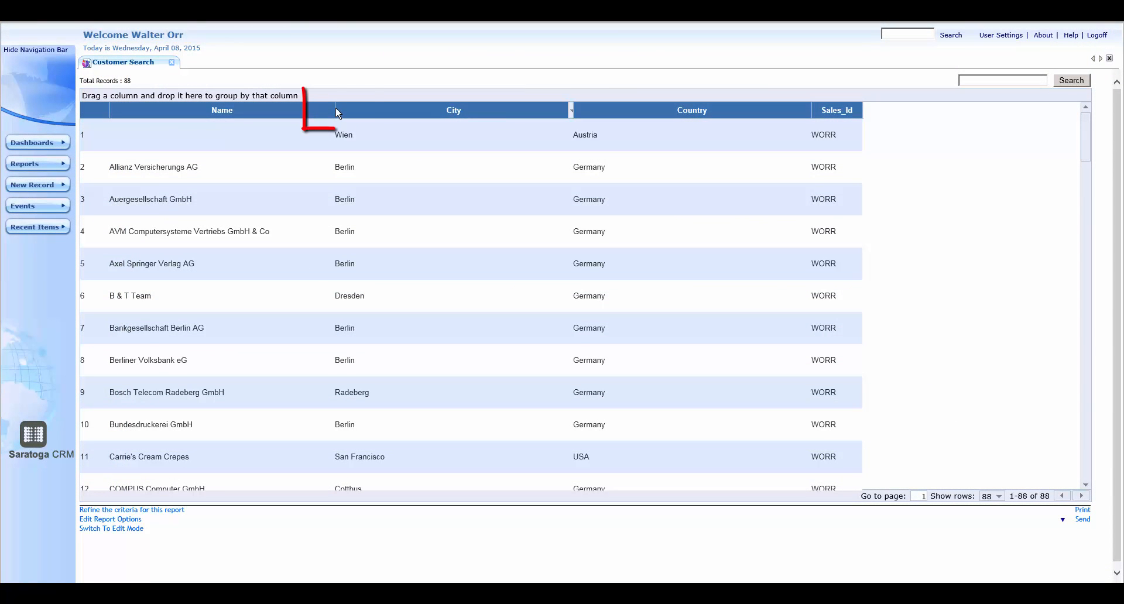
Narrow the Name, City and Country columns of the Customer Search results to fit their contents
left_click(335, 108)
left_click_drag(334, 109, 292, 115)
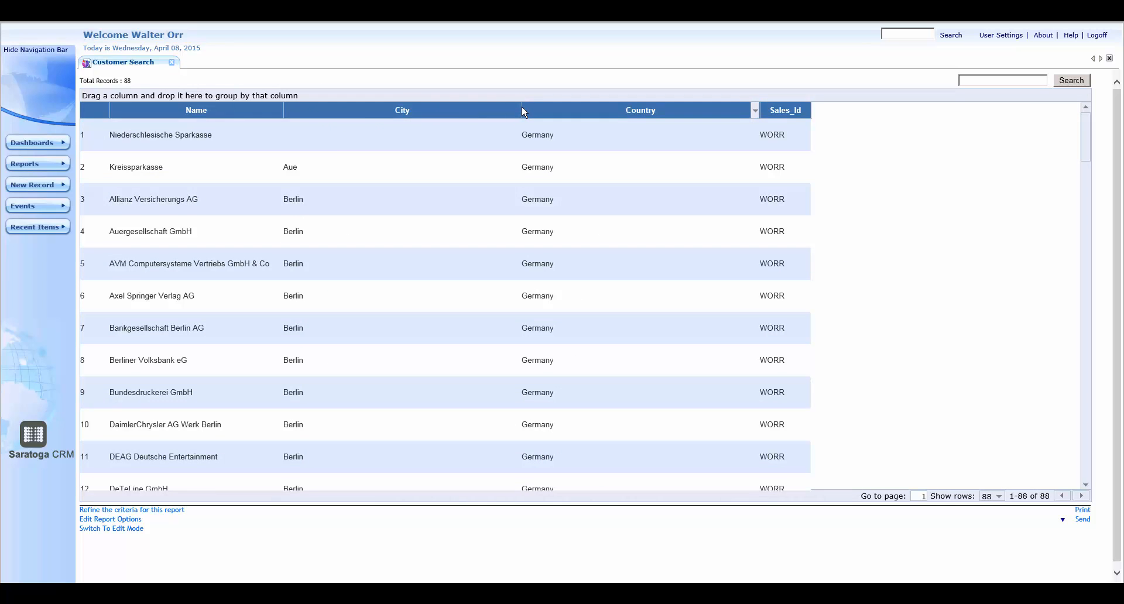
left_click_drag(522, 111, 368, 116)
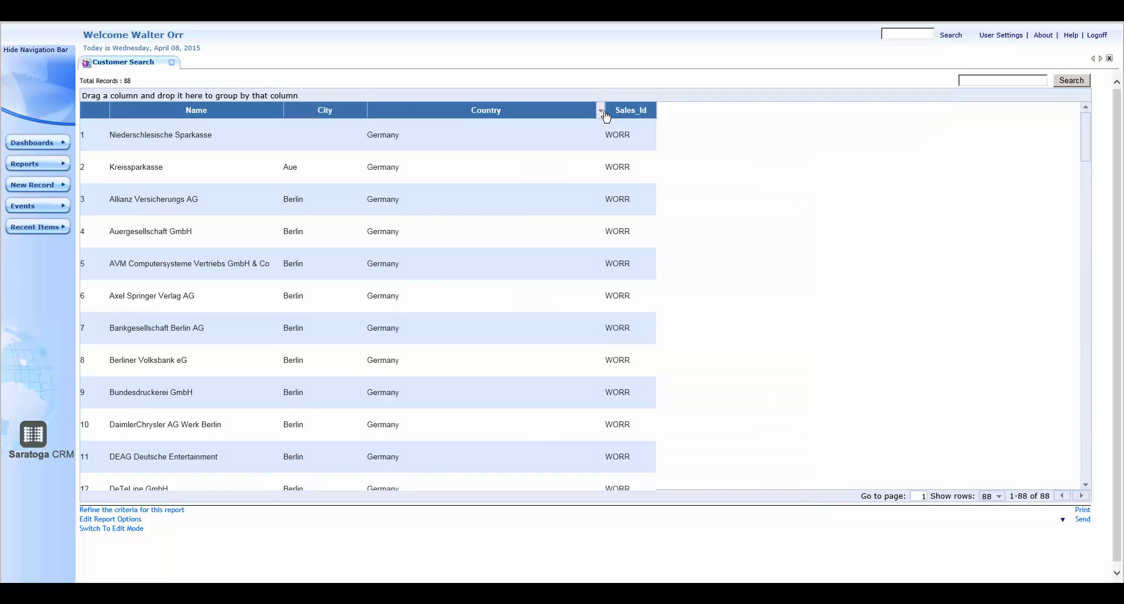
mouse_move(607, 117)
left_click_drag(606, 116, 432, 121)
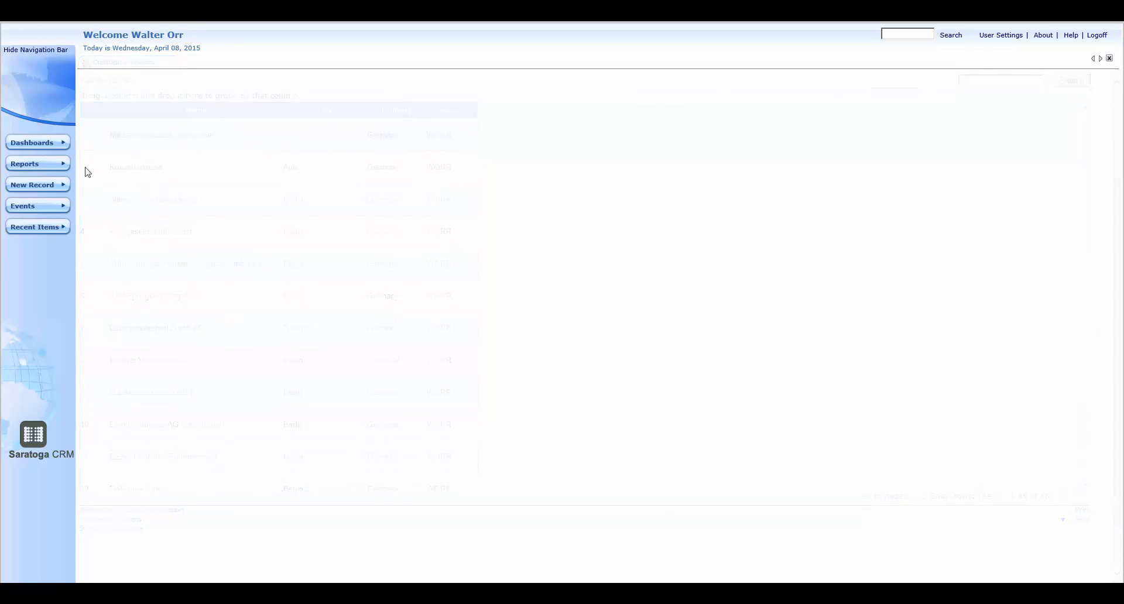
Reopen the Customer Search report from the saved personal reports
left_click(64, 164)
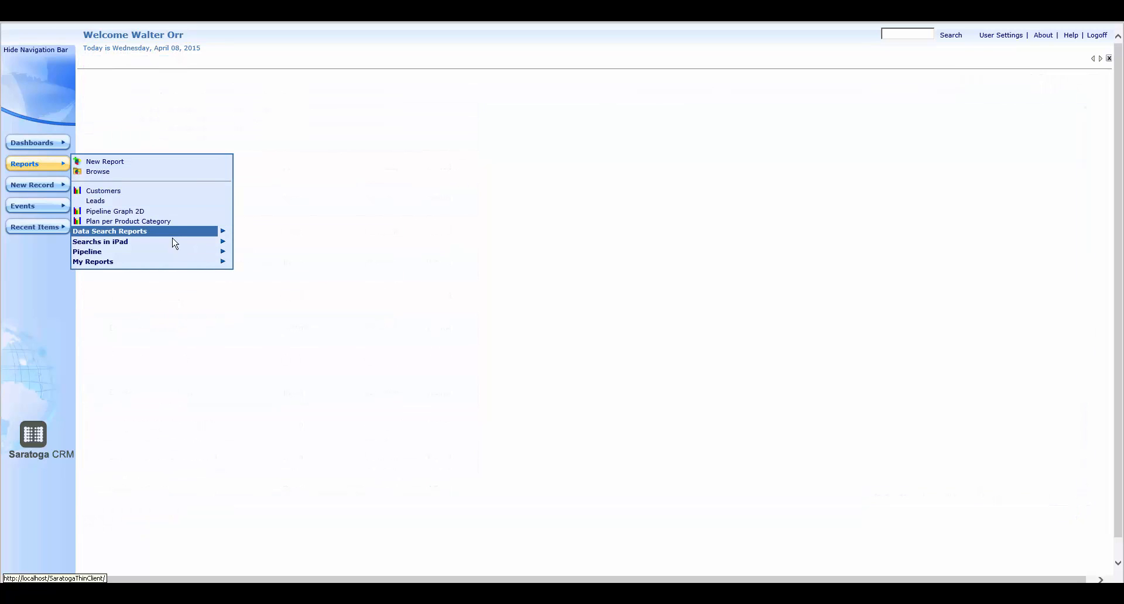
mouse_move(210, 261)
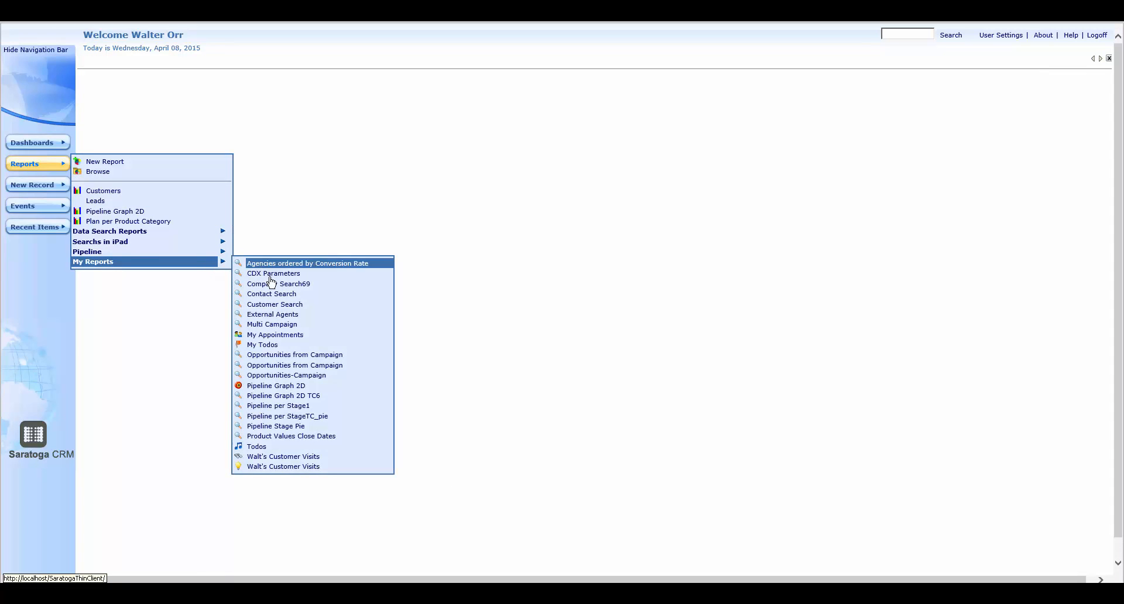
left_click(283, 305)
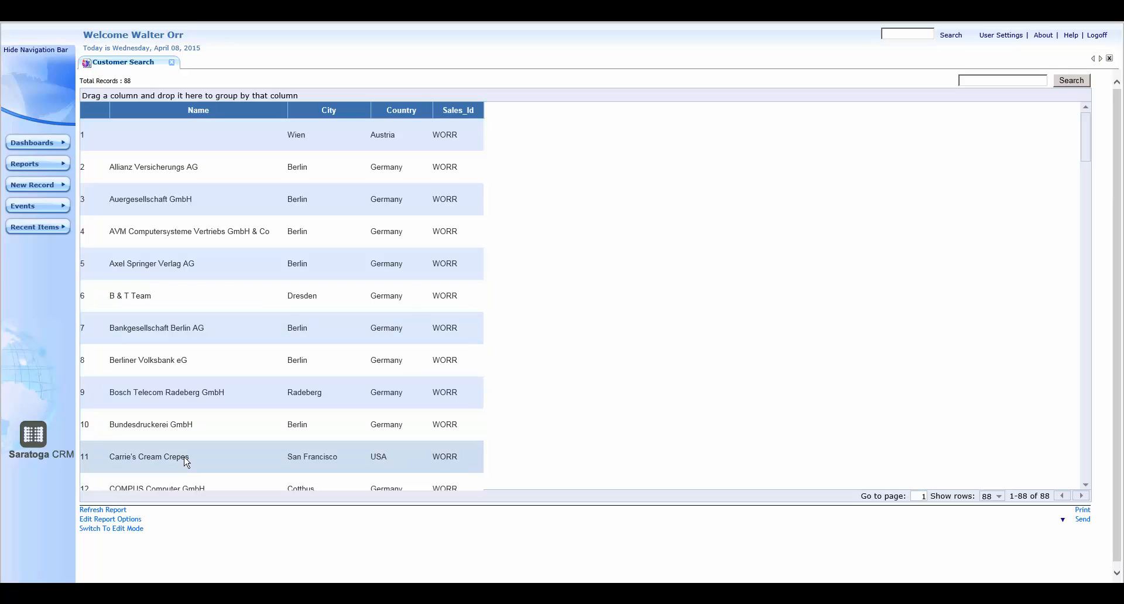
Review the Customer Search report's general settings, including the saved Row Size
left_click(133, 527)
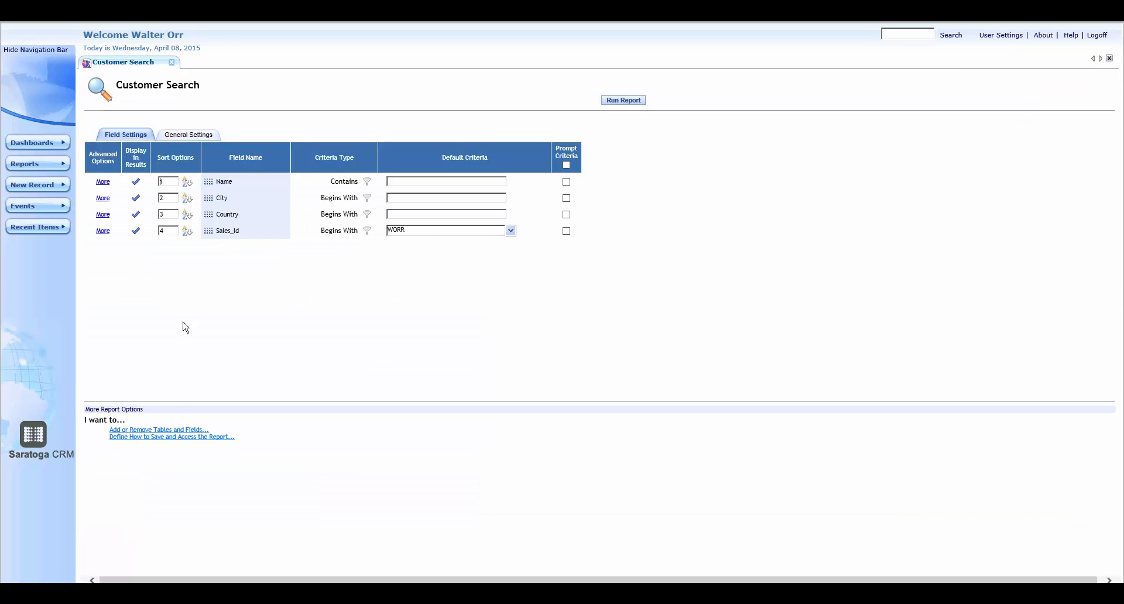
left_click(190, 139)
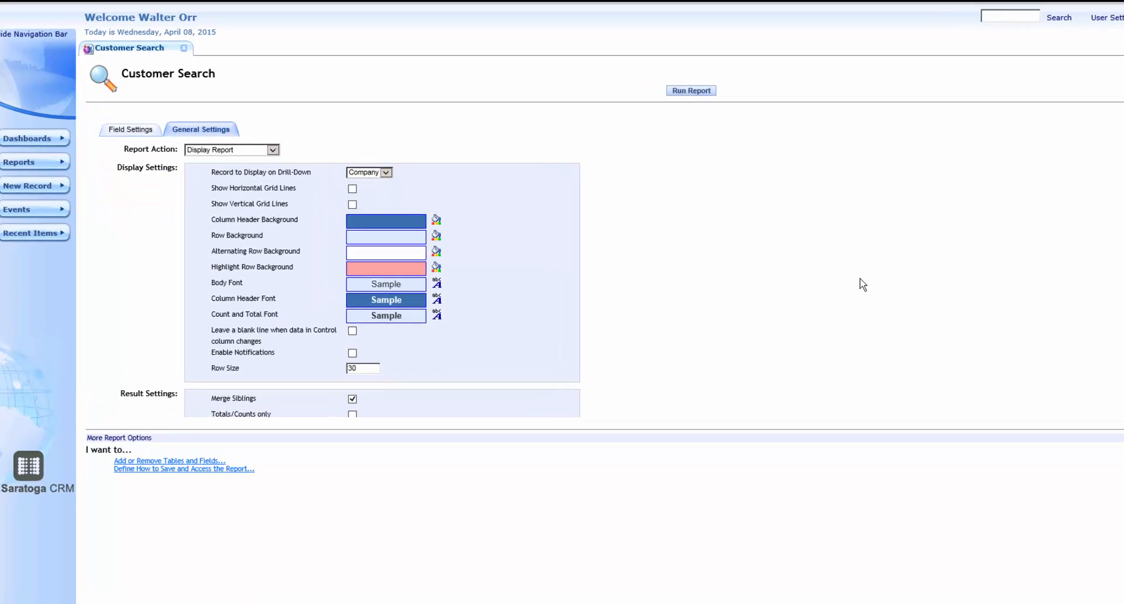
scroll(860, 283, "down", 3)
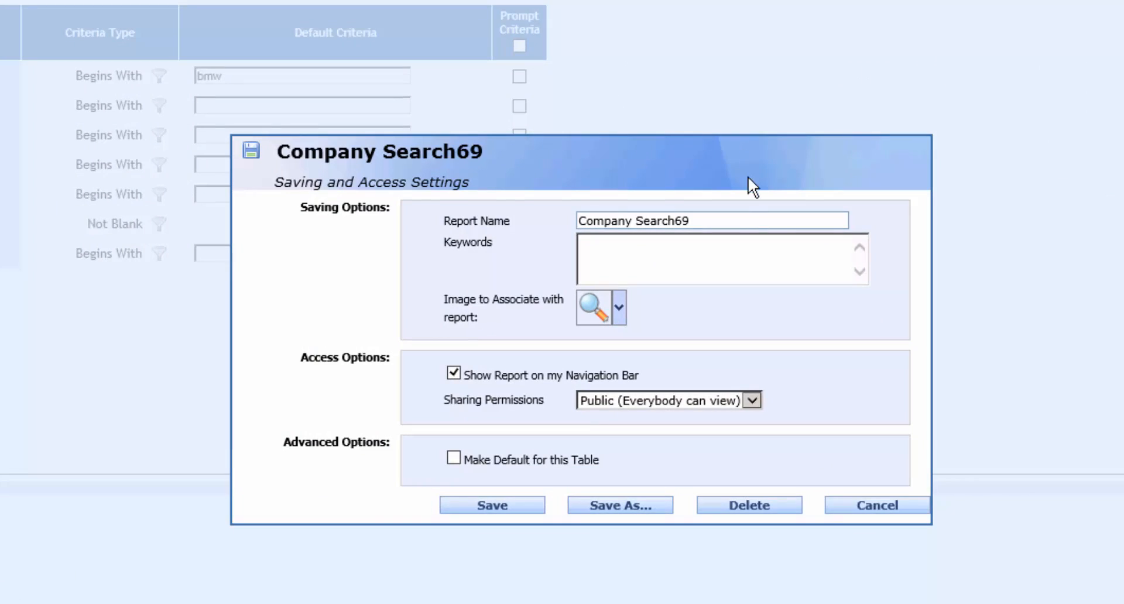
Try to save the Company Search69 report under the new name Company Searchxx
left_click(711, 222)
key("BackSpace")
key("BackSpace")
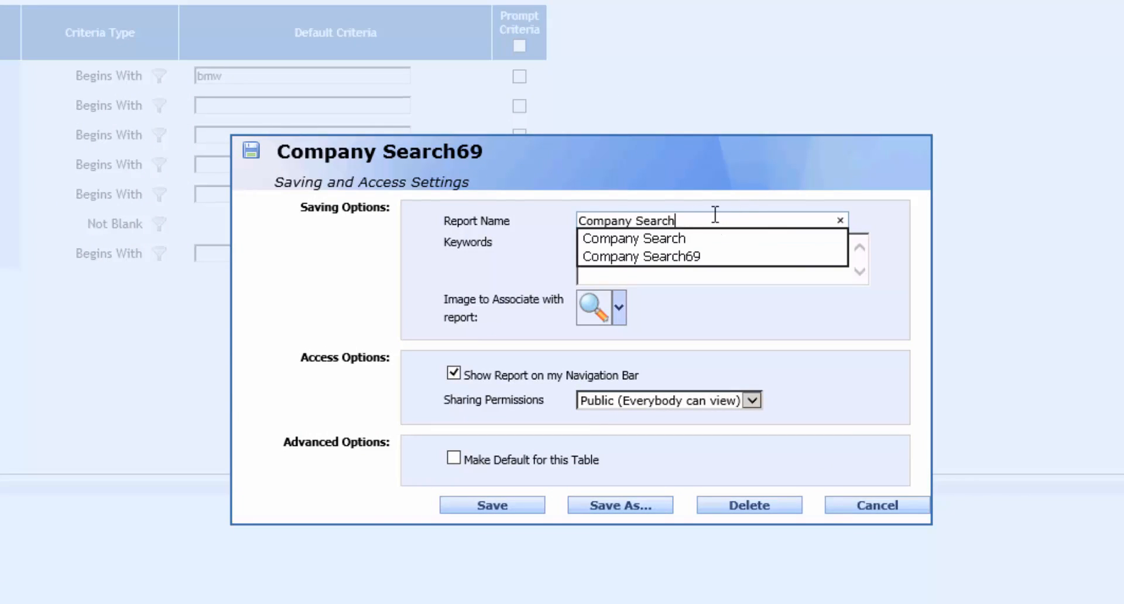
type("xx")
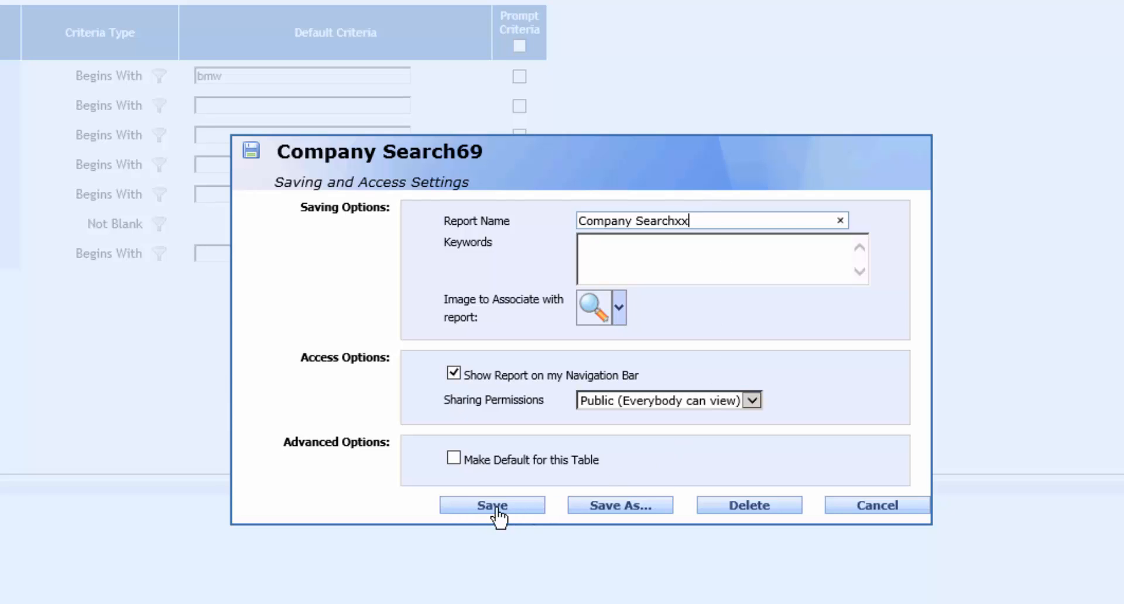
left_click(489, 510)
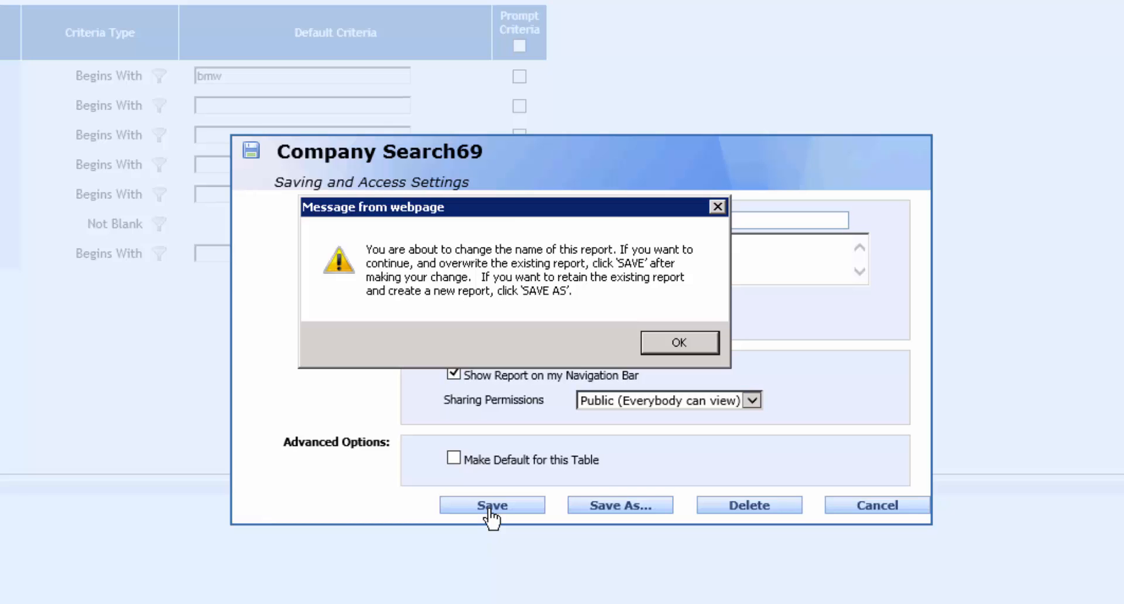
key("Return")
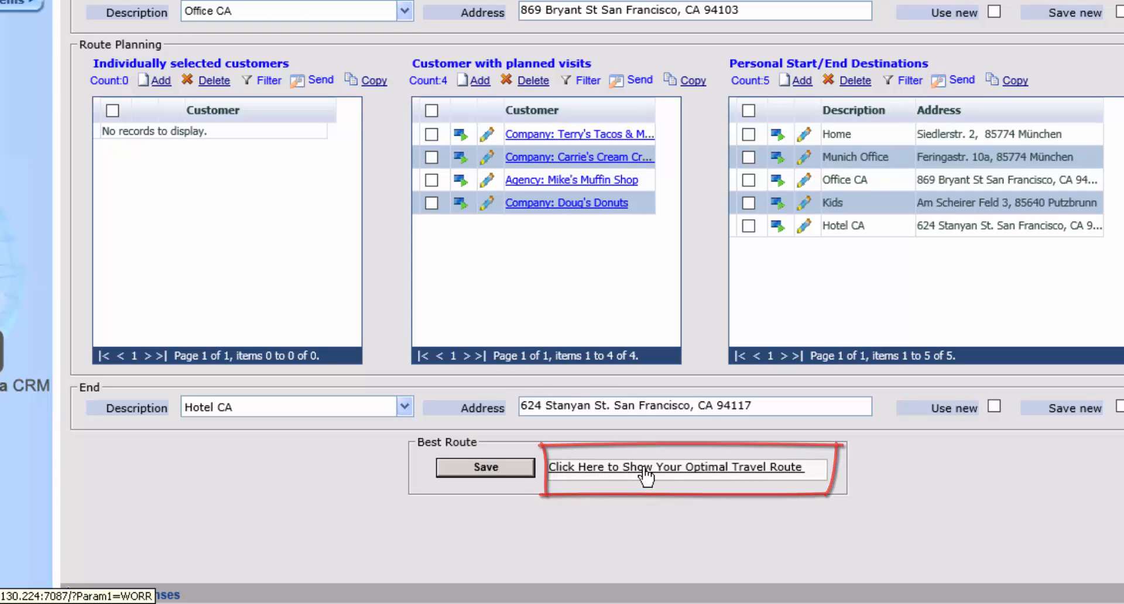
Show the optimal travel route from Office CA to Hotel CA through the customers with planned visits
left_click(796, 475)
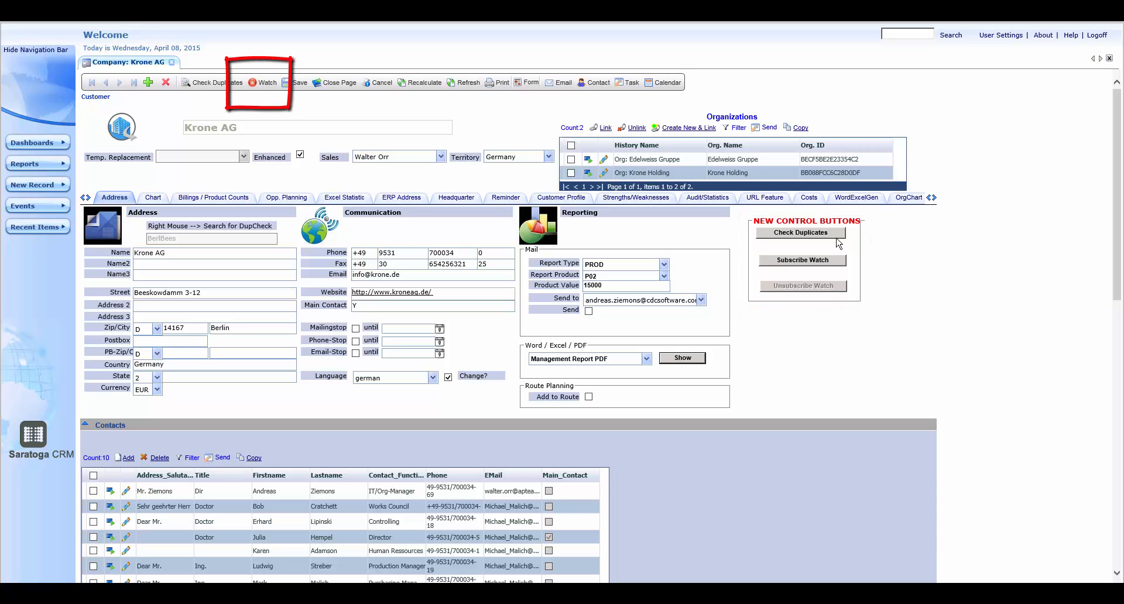
Subscribe to a watch on the Krone AG company record
left_click(818, 262)
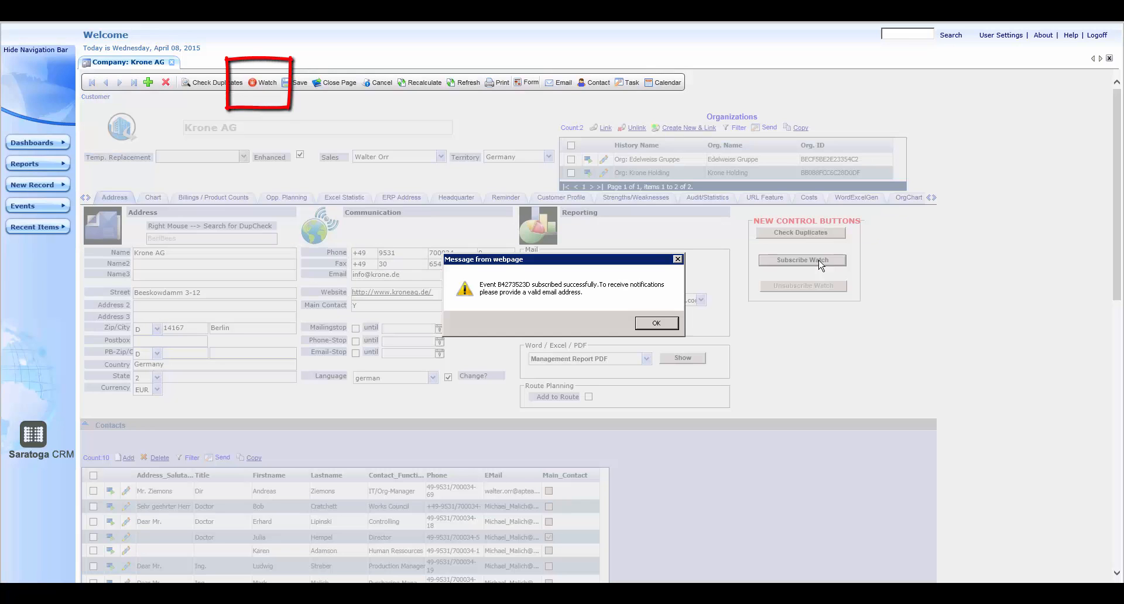
Browse the event list to check the watch subscription for Krone AG, and close the list
left_click(650, 325)
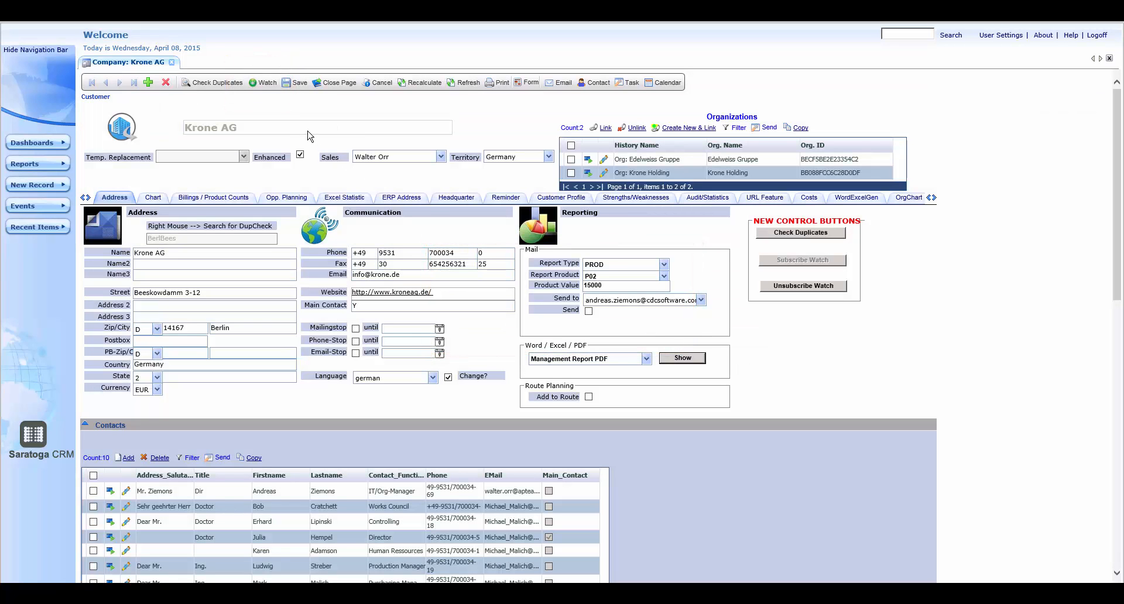
left_click(58, 206)
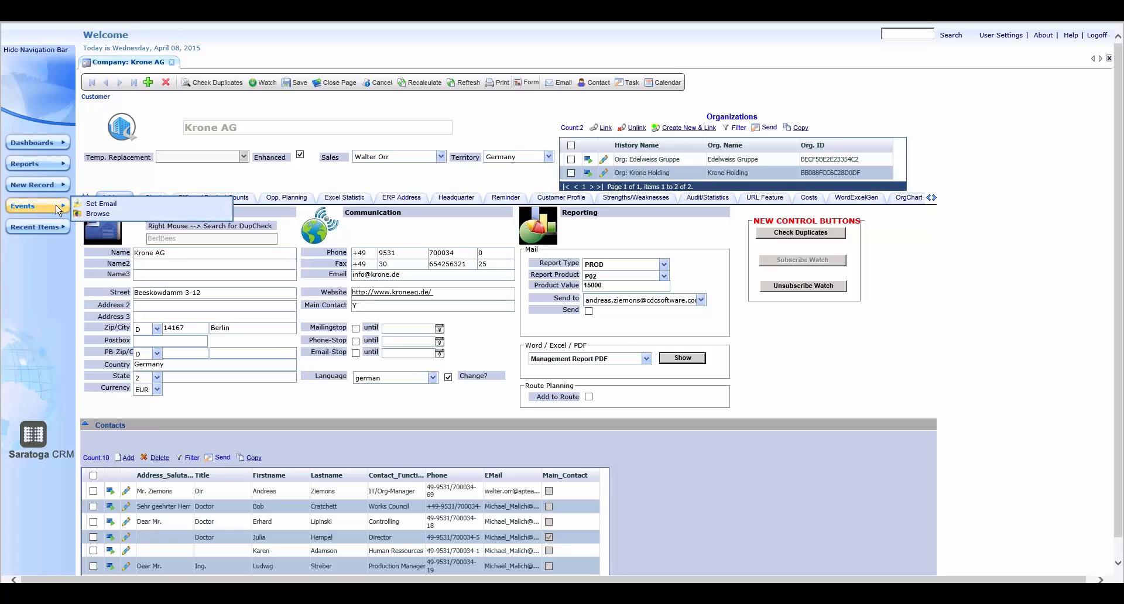
left_click(97, 215)
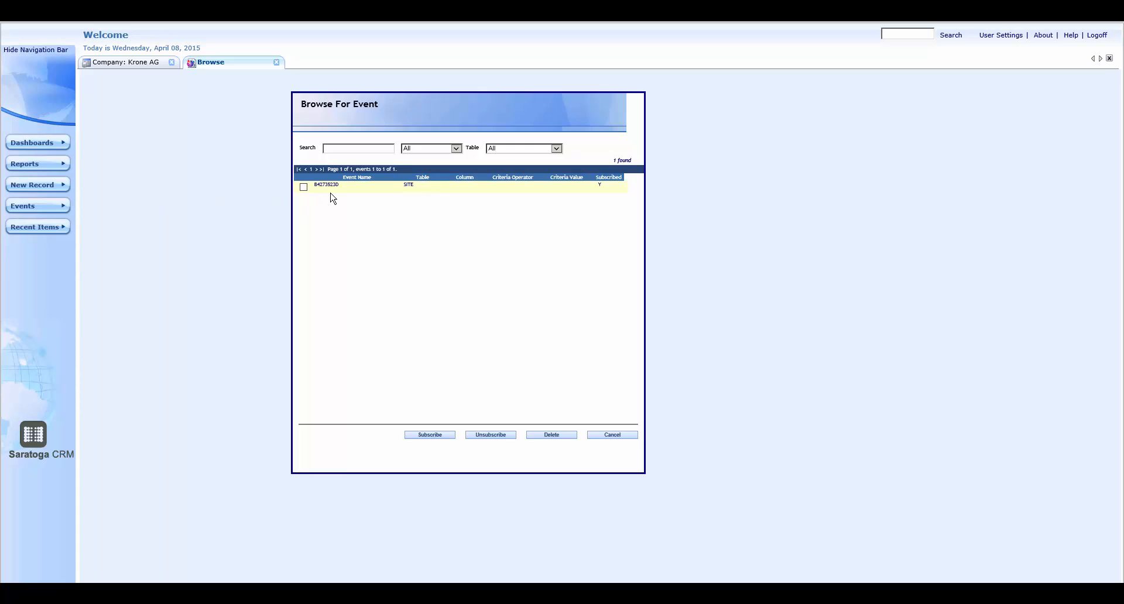
left_click(612, 436)
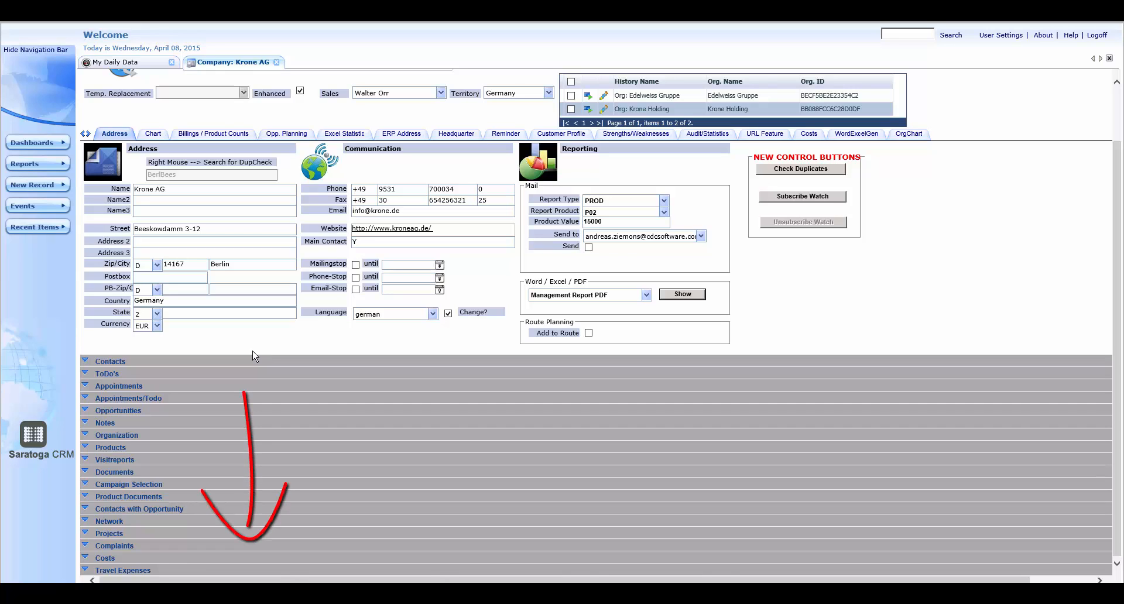
Expand the ToDo's section of the Krone AG record, and switch to its Contacts section
left_click(85, 374)
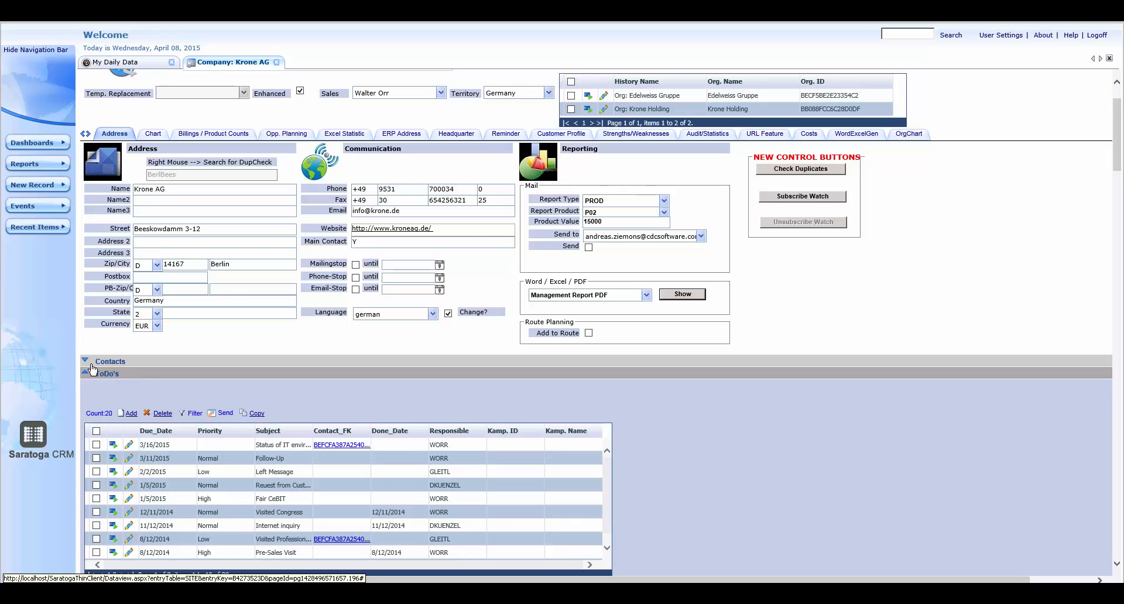
left_click(92, 366)
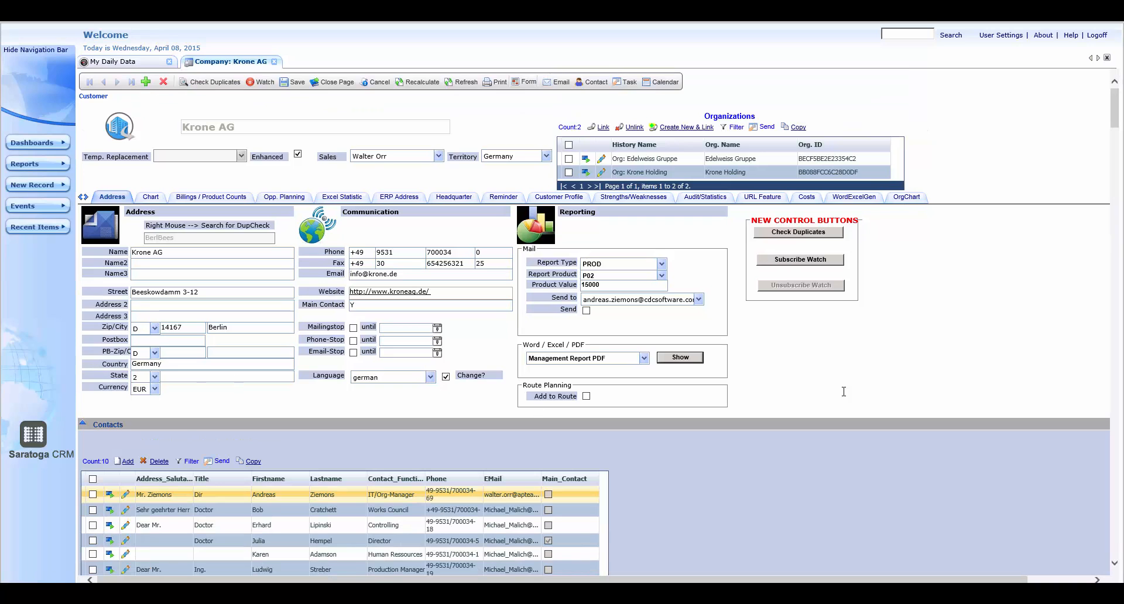
left_click_drag(1114, 105, 1114, 356)
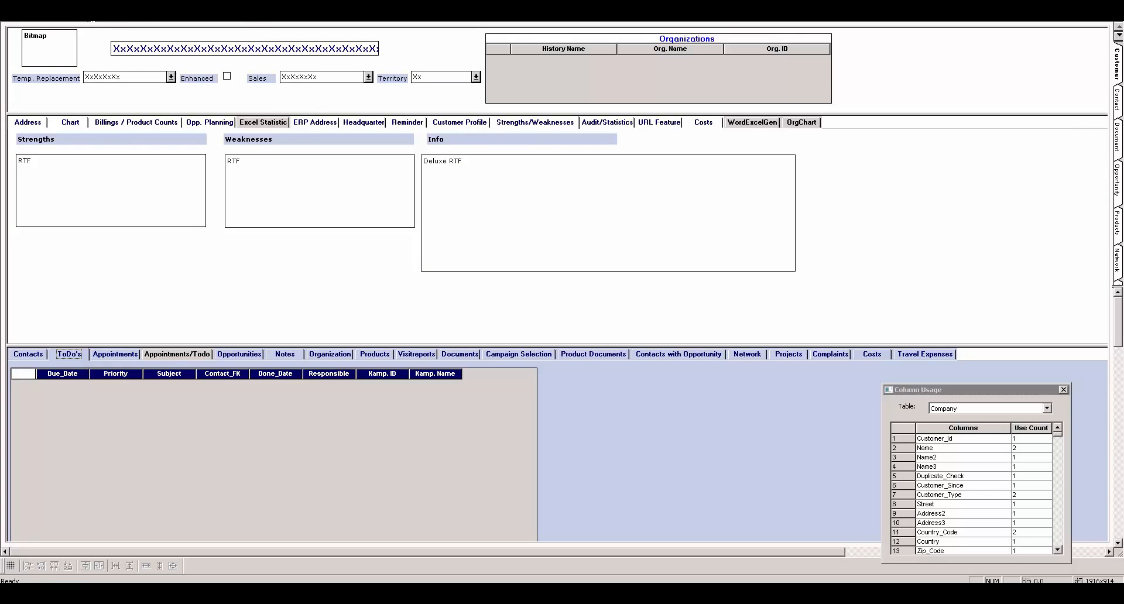
In the form designer, set the new page length of the Customer form to 1500
left_click(79, 8)
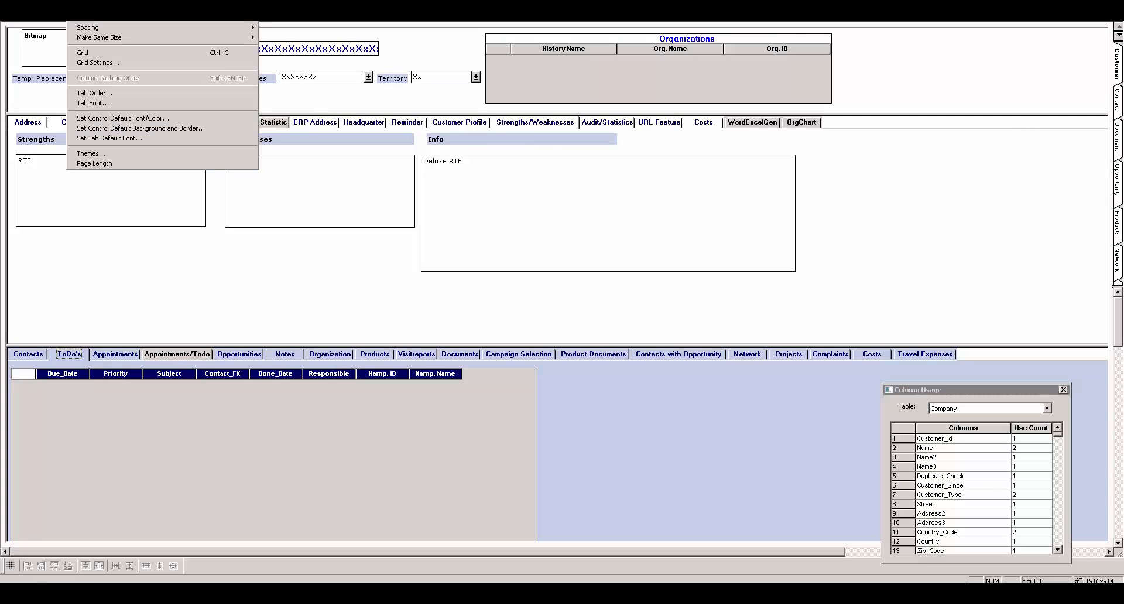
left_click(94, 164)
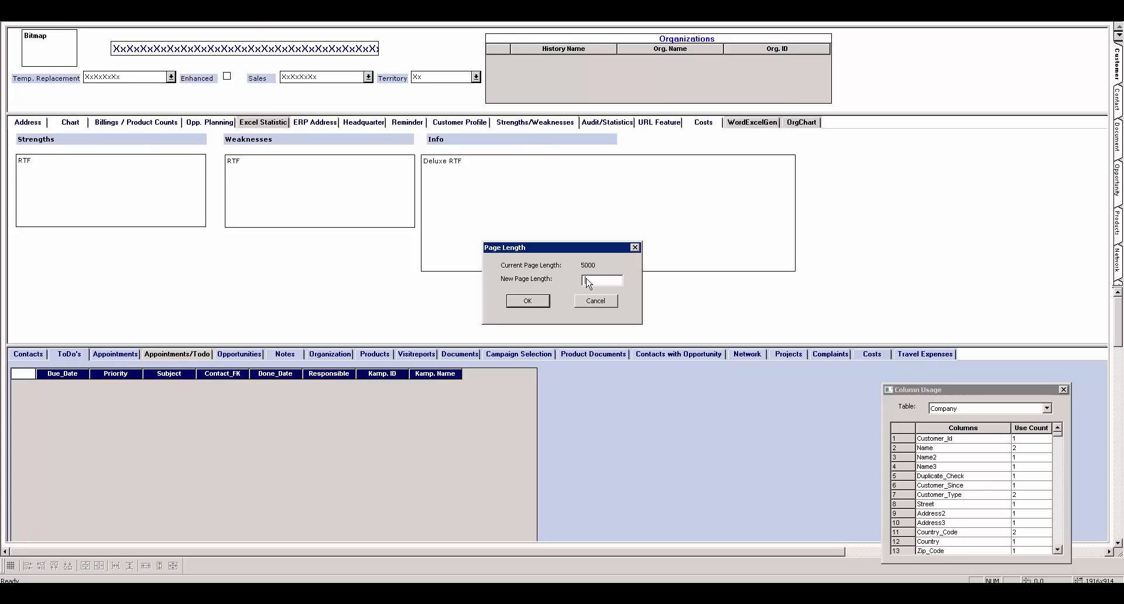
type("1500")
left_click(526, 301)
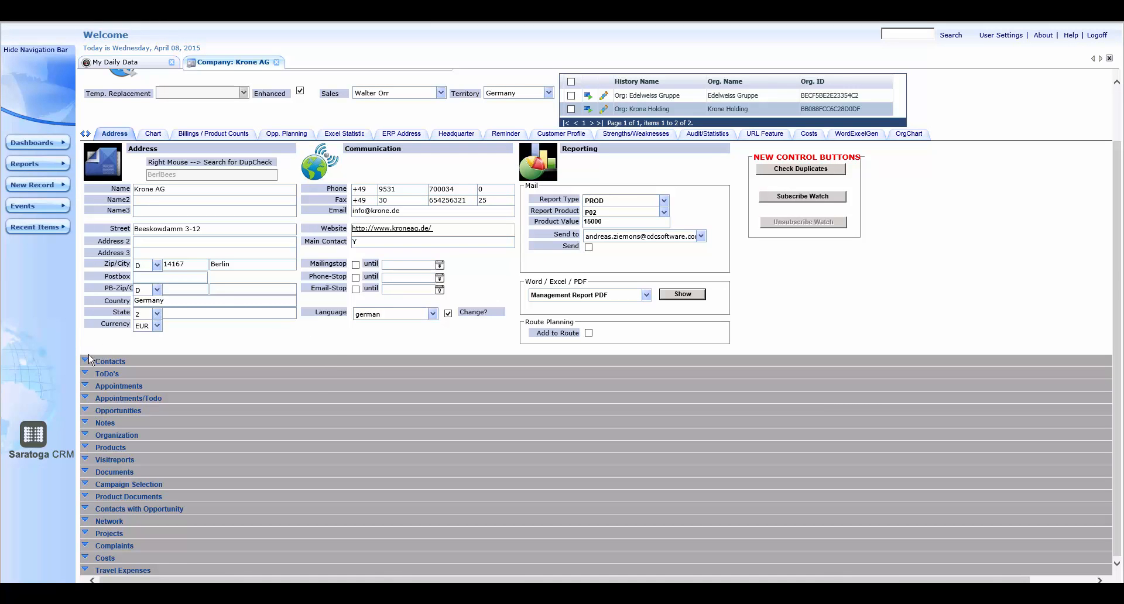
Check the Krone AG page by expanding ToDo's and Contacts in turn and viewing the lower part of the page
left_click(85, 376)
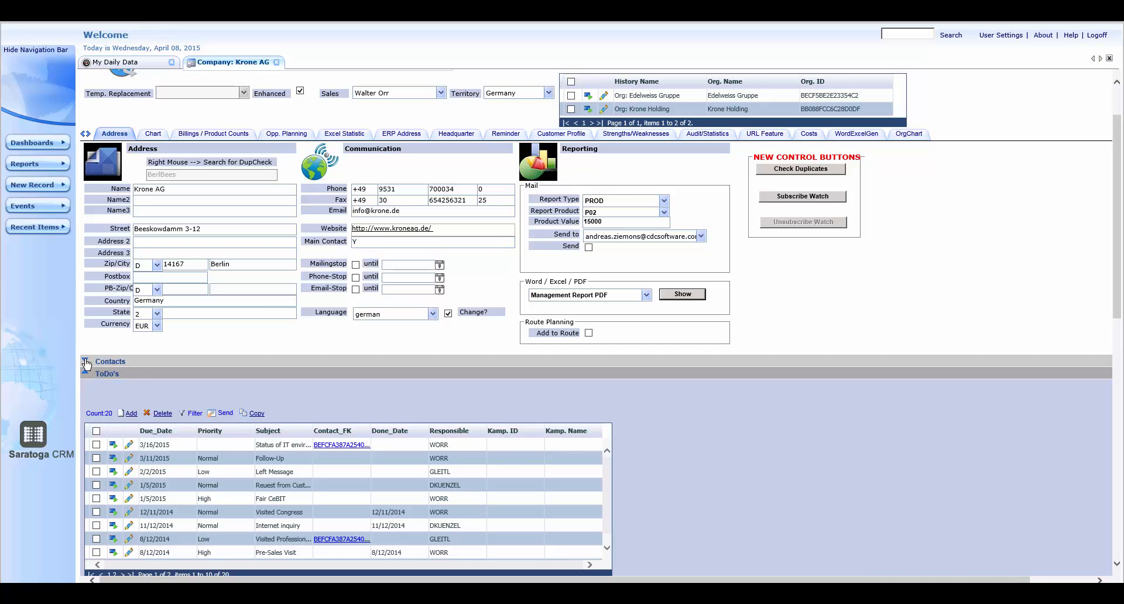
left_click(86, 362)
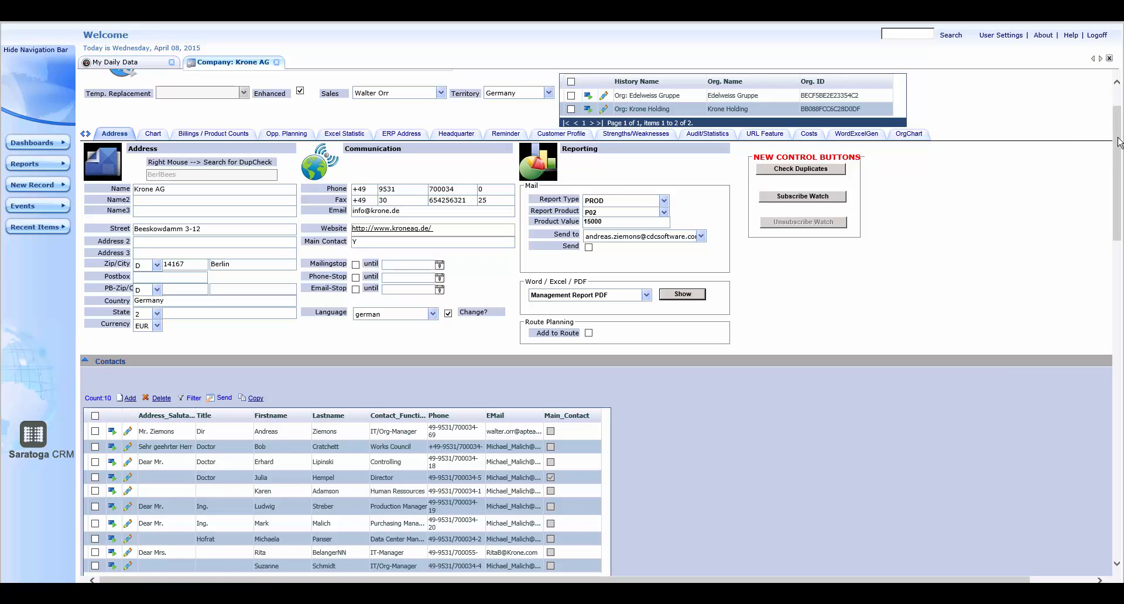
left_click_drag(1119, 150, 1119, 280)
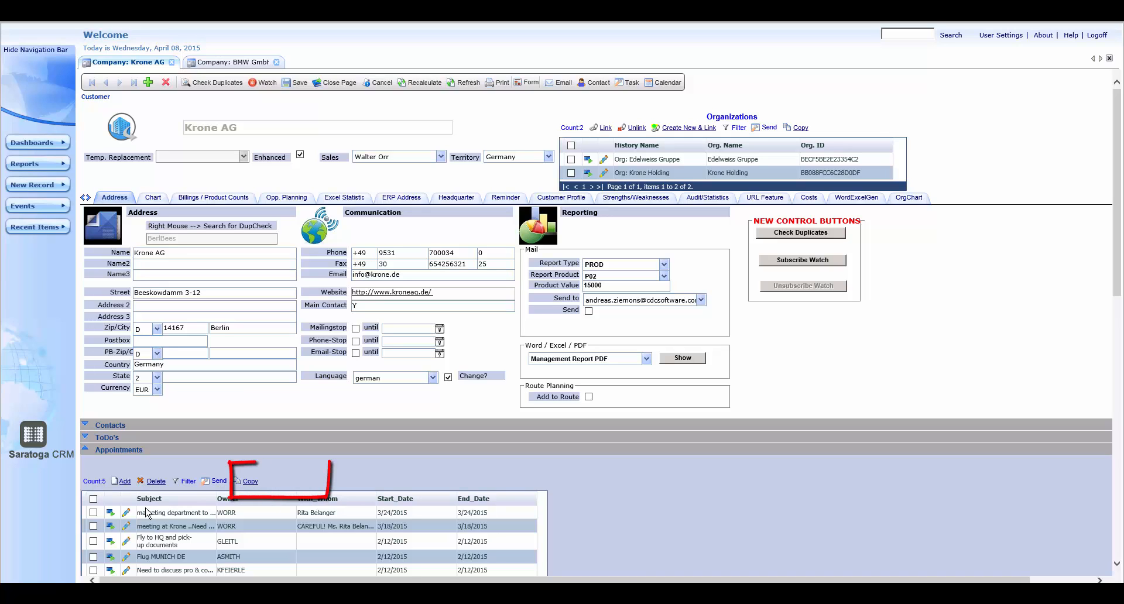
Duplicate the 3/24/2015 "marketing department to ..." appointment within Krone AG's Appointments by copying and pasting it
left_click(93, 513)
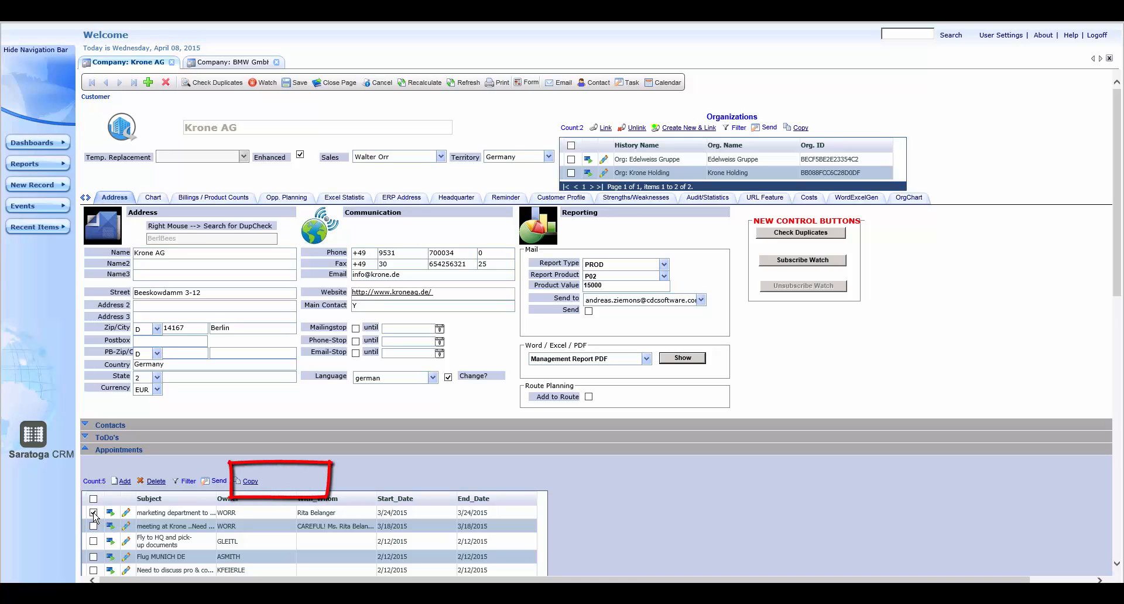
left_click(251, 482)
left_click(283, 482)
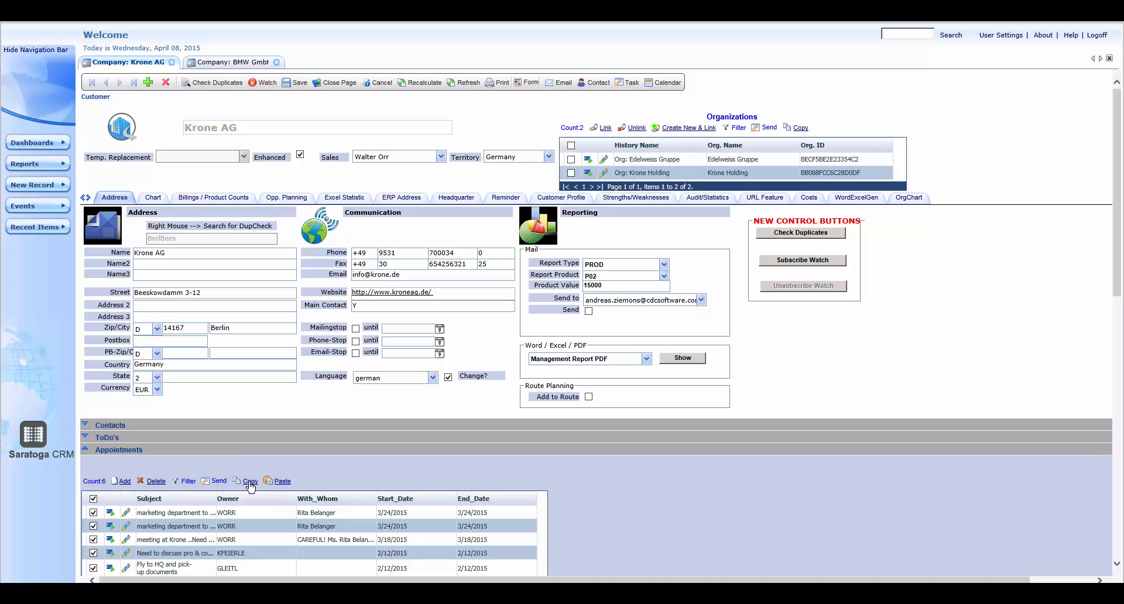
Paste the copied Krone AG appointments into the Appointments section of the BMW GmbH Gesellschaft record
left_click(259, 63)
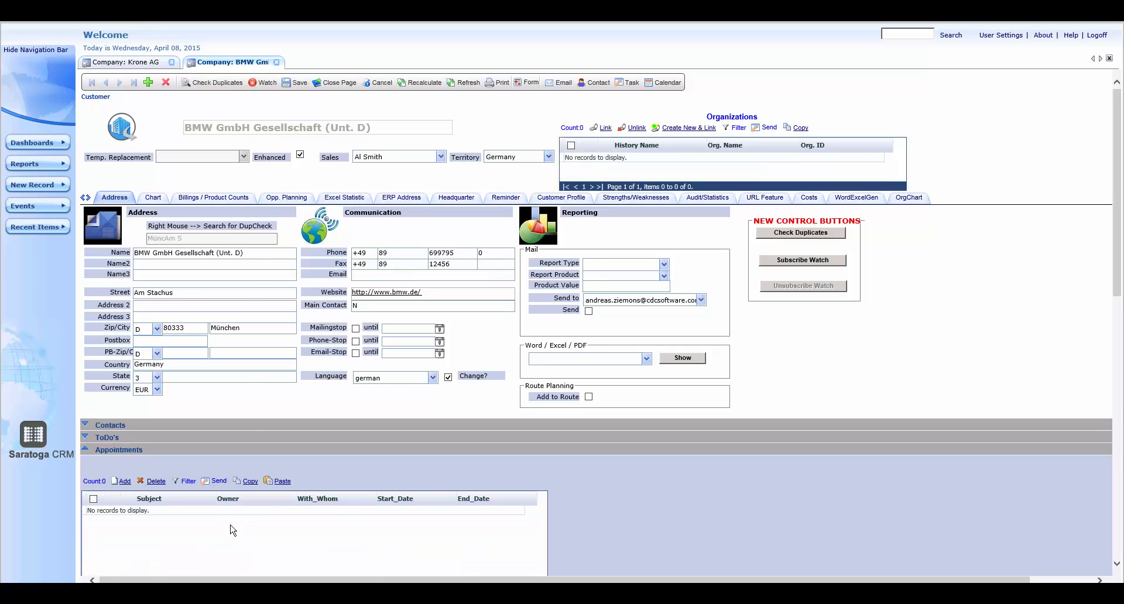
left_click(283, 483)
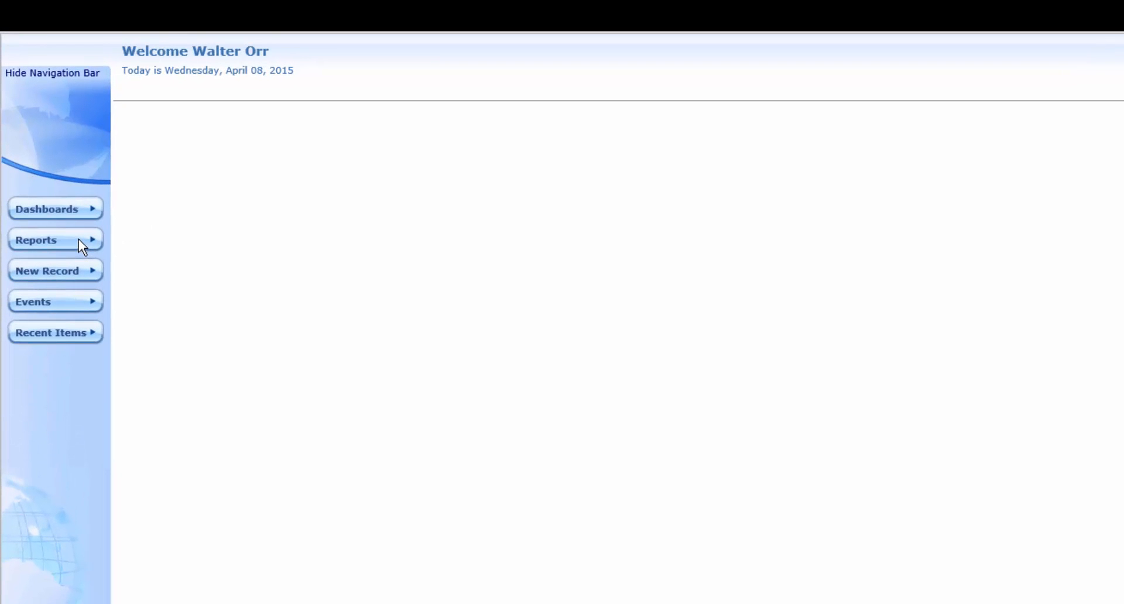
Browse the user-created reports and delete Company SearchYY and Company SearchZZ together
mouse_move(59, 165)
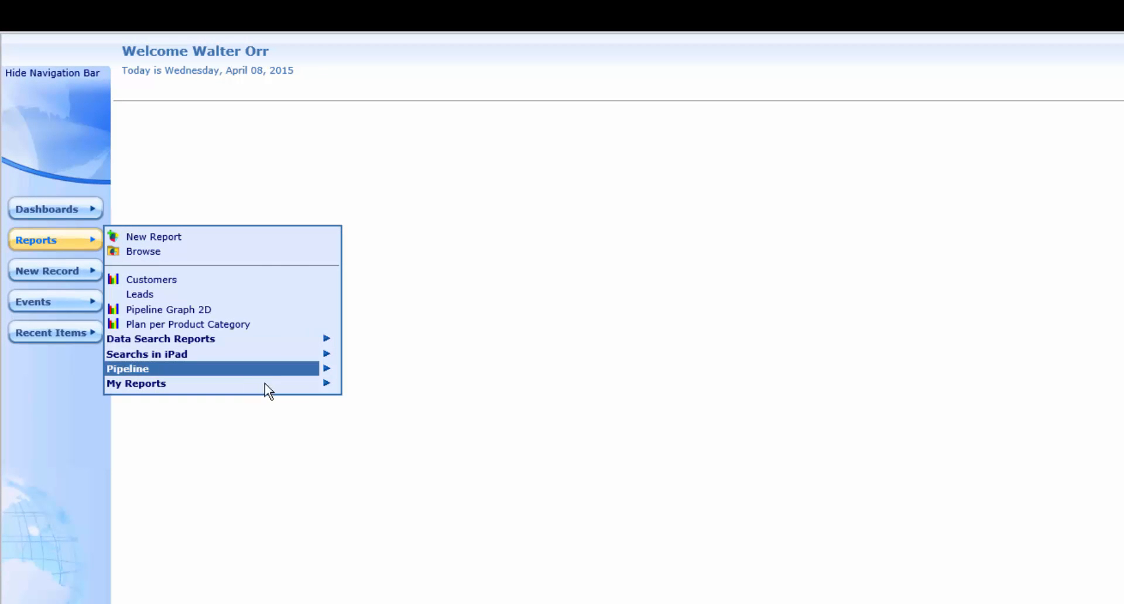
mouse_move(300, 385)
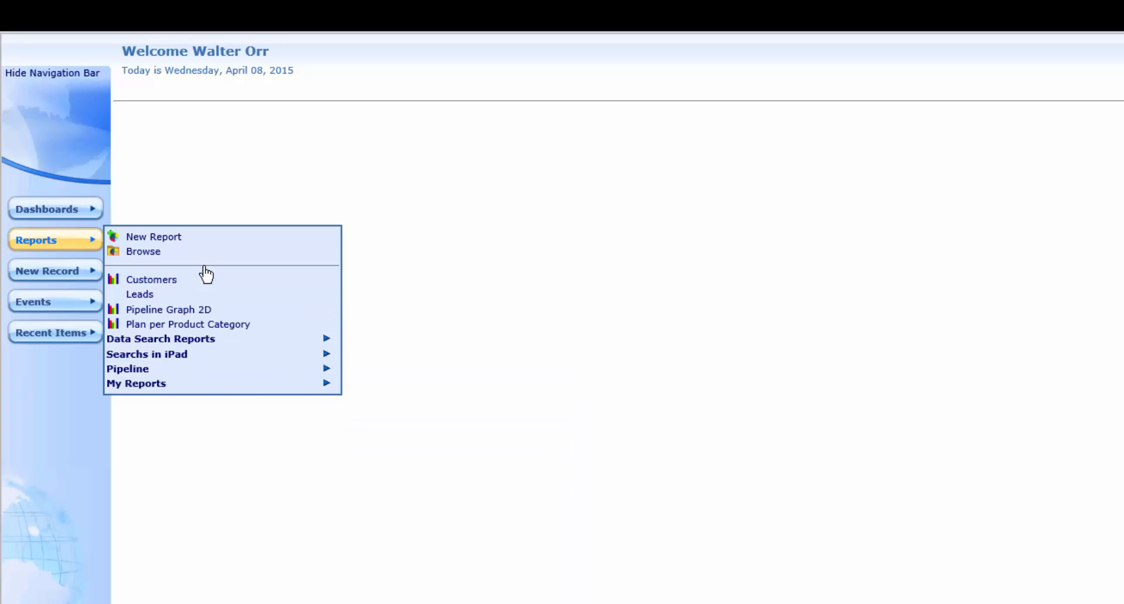
left_click(149, 252)
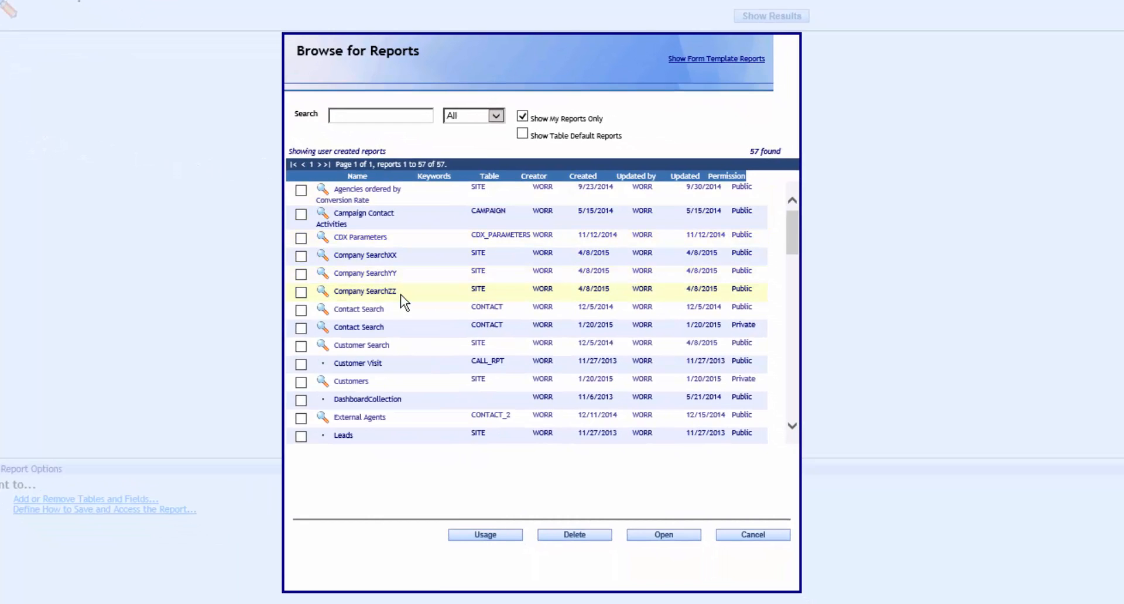
left_click(301, 273)
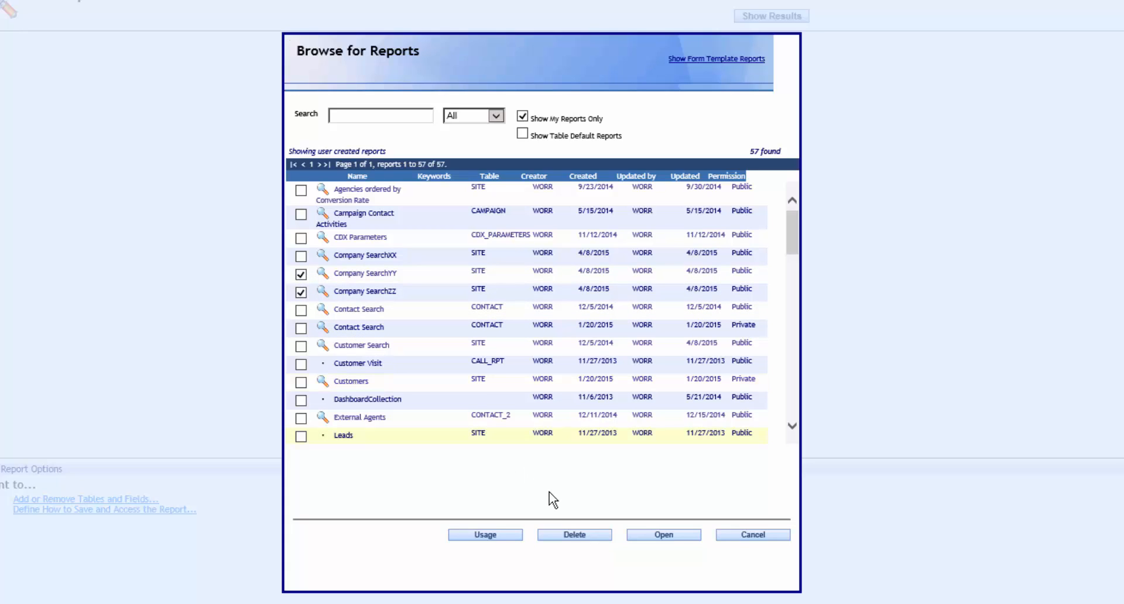
left_click(574, 534)
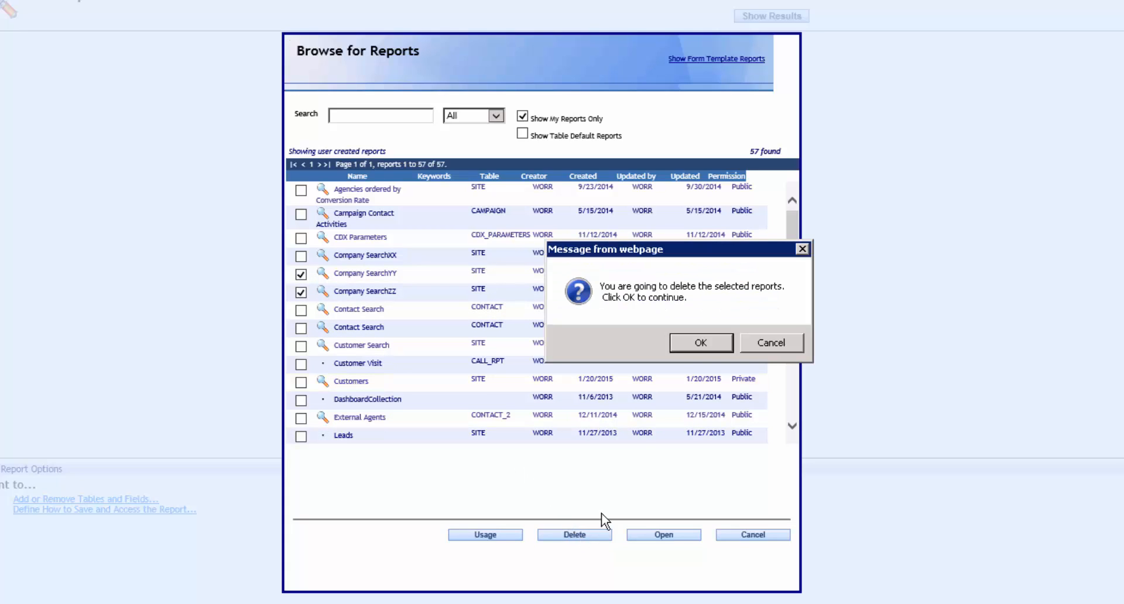
left_click(690, 340)
left_click(745, 340)
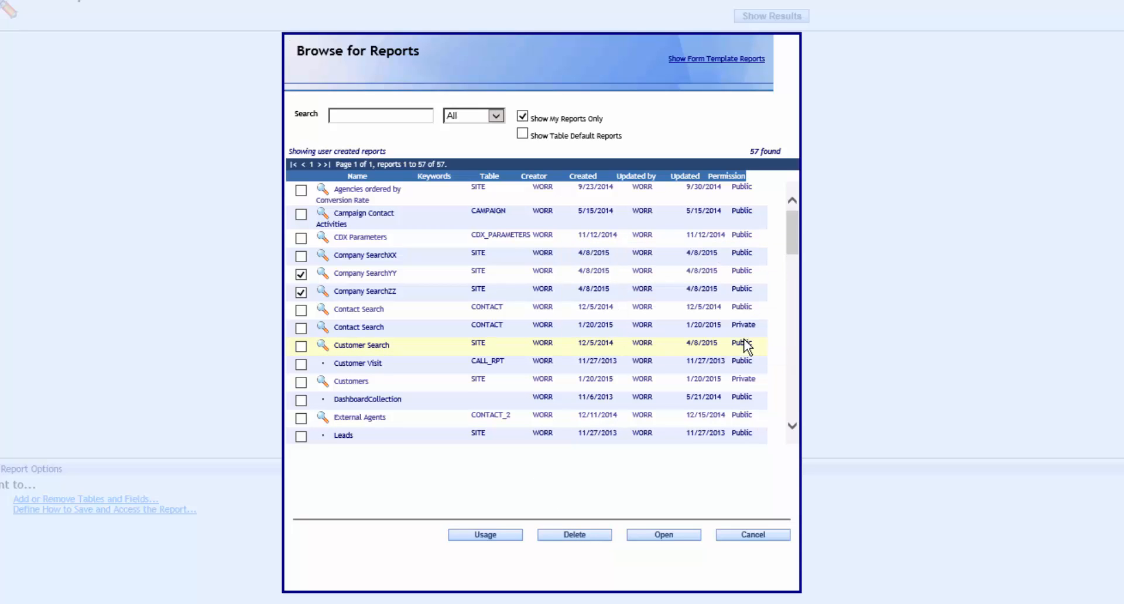